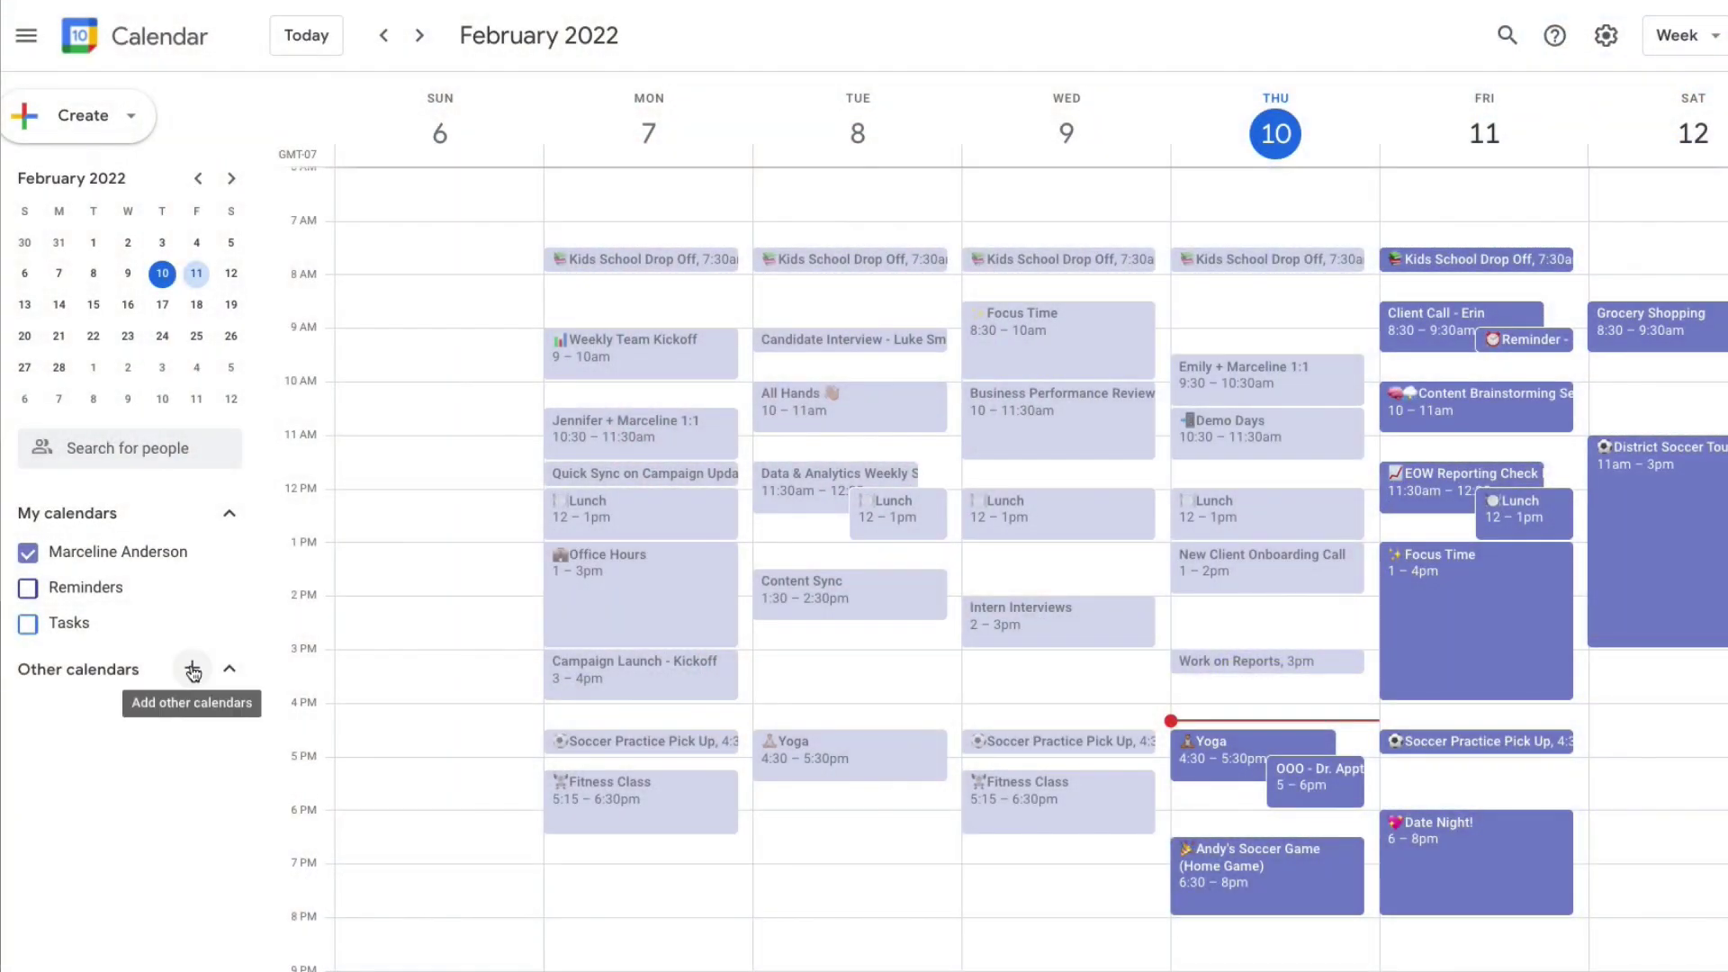
Step: Create two new Google calendars named Fitness and Kids
click(193, 671)
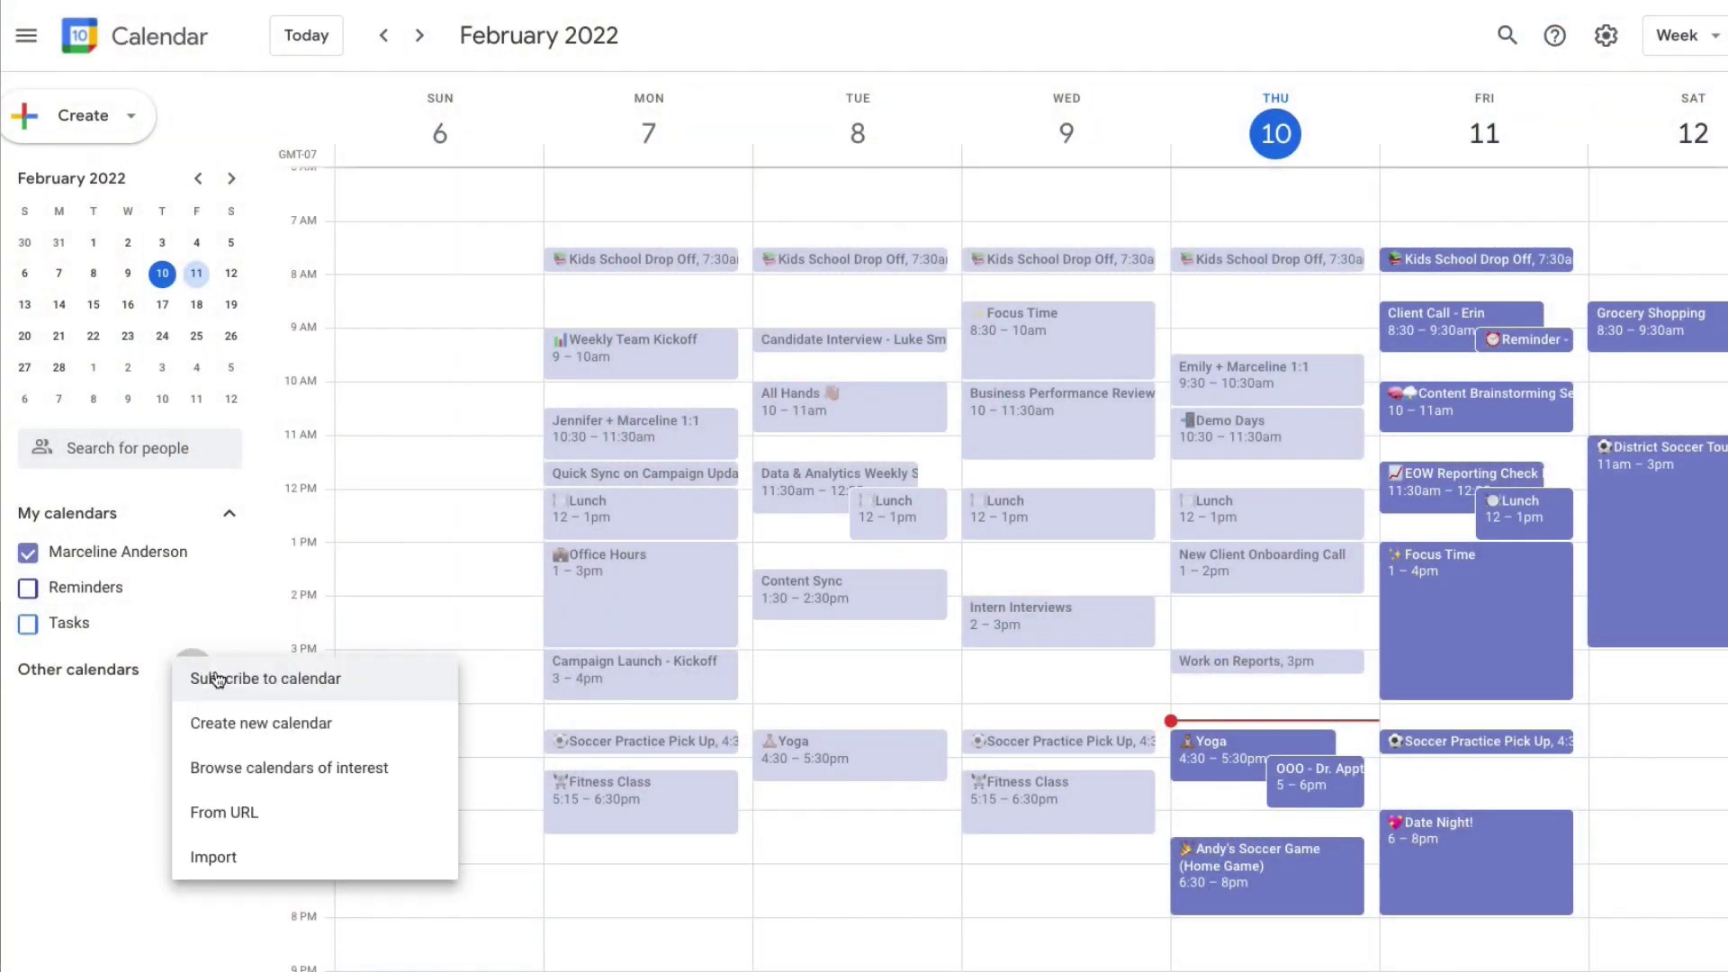
click(346, 728)
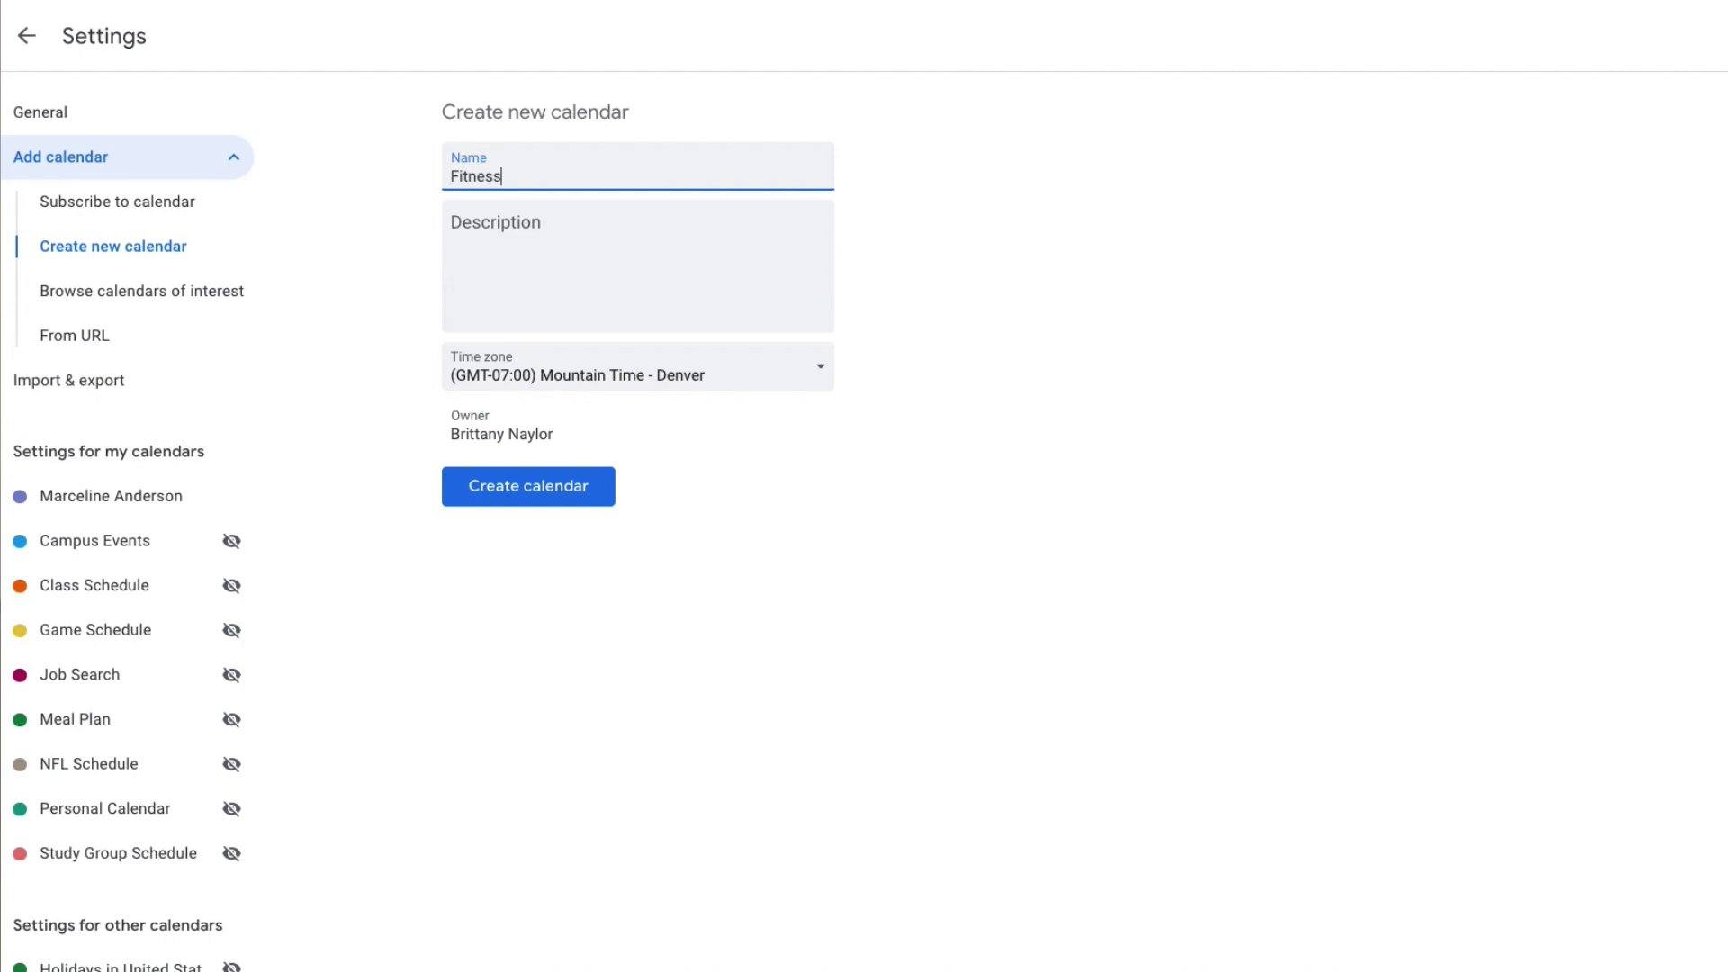
click(555, 486)
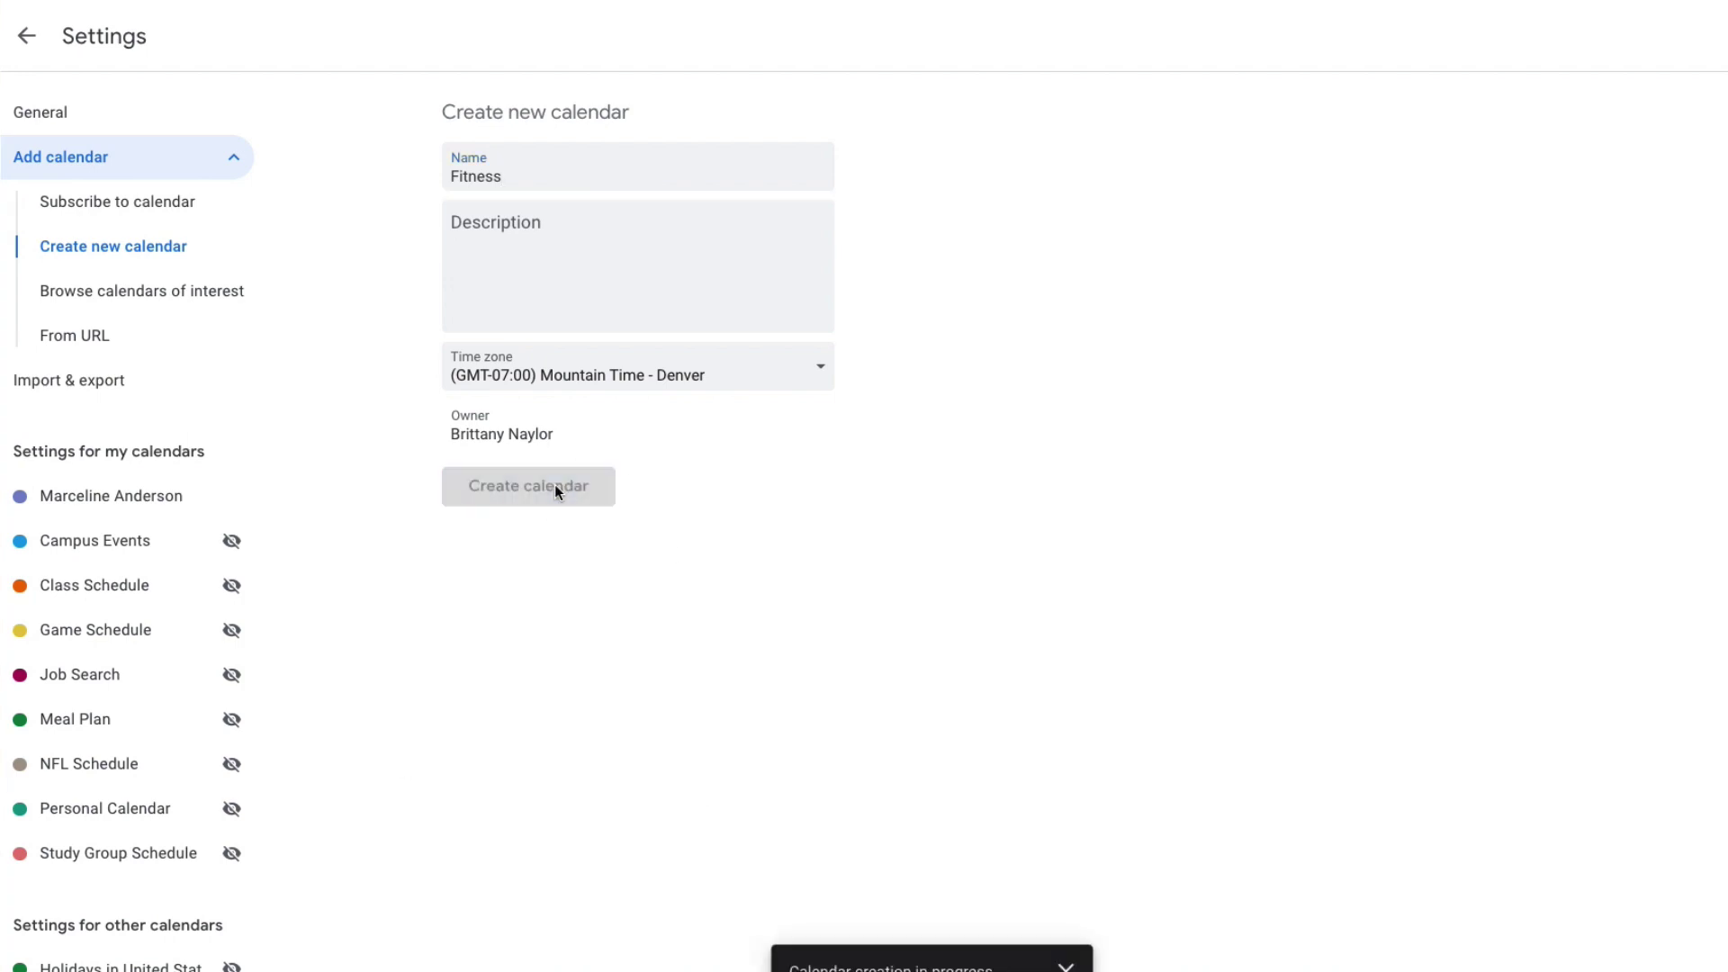
click(511, 168)
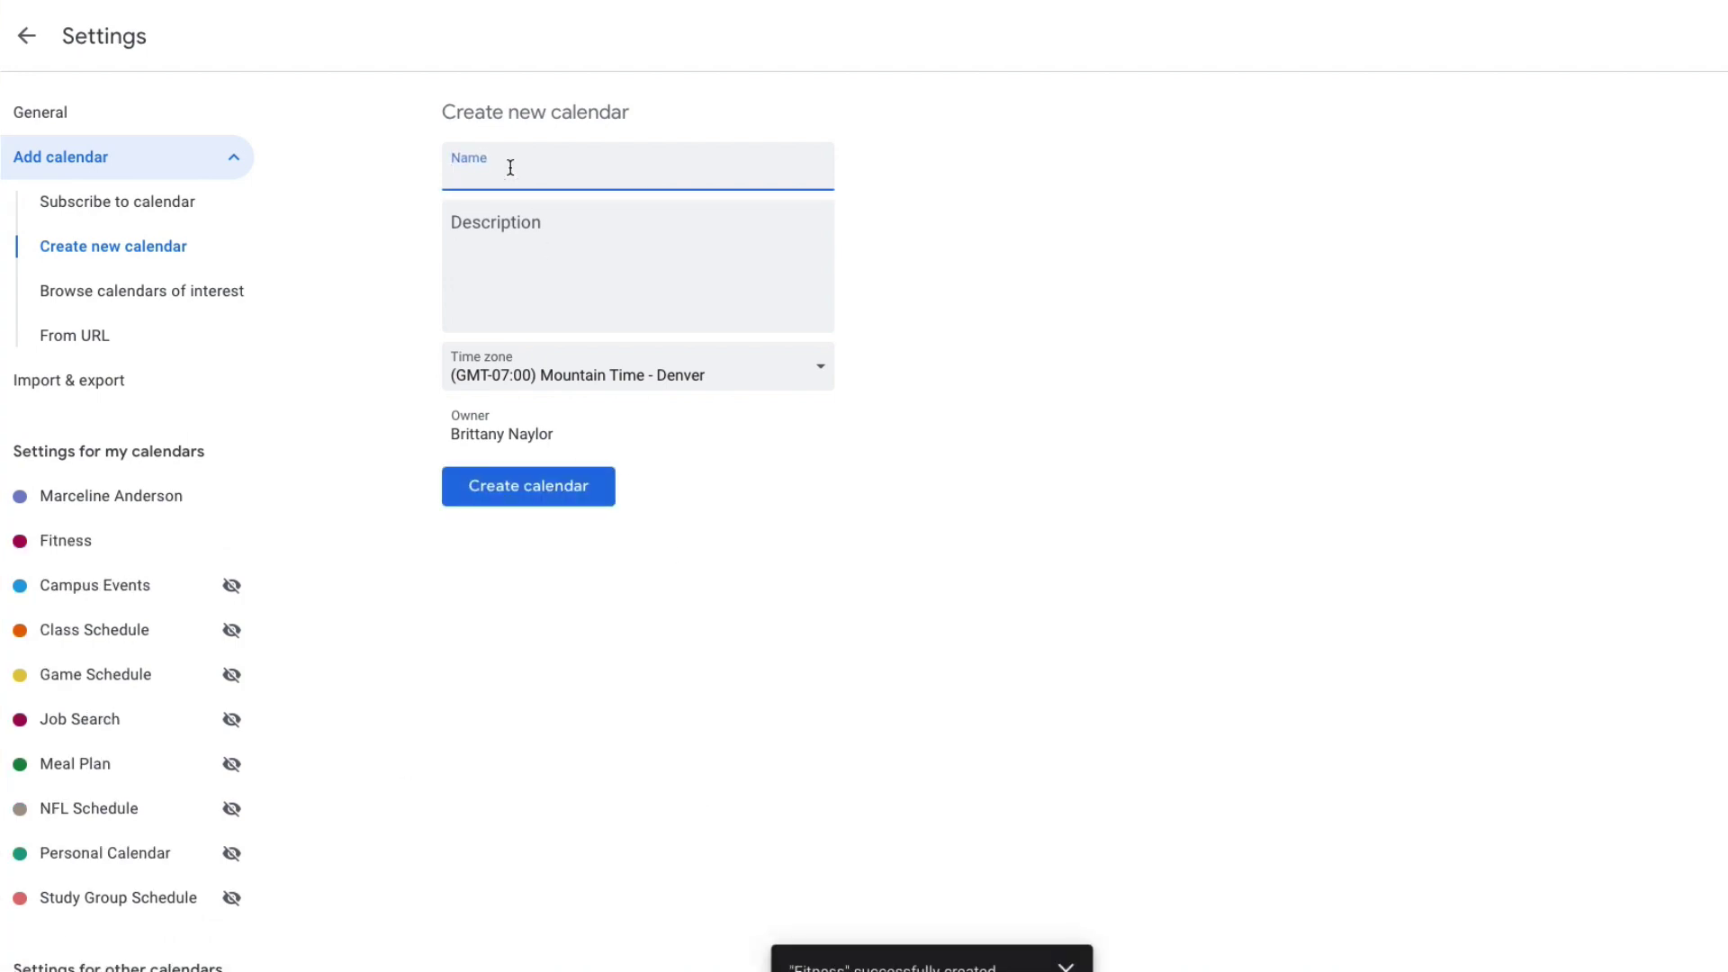
text(Kids)
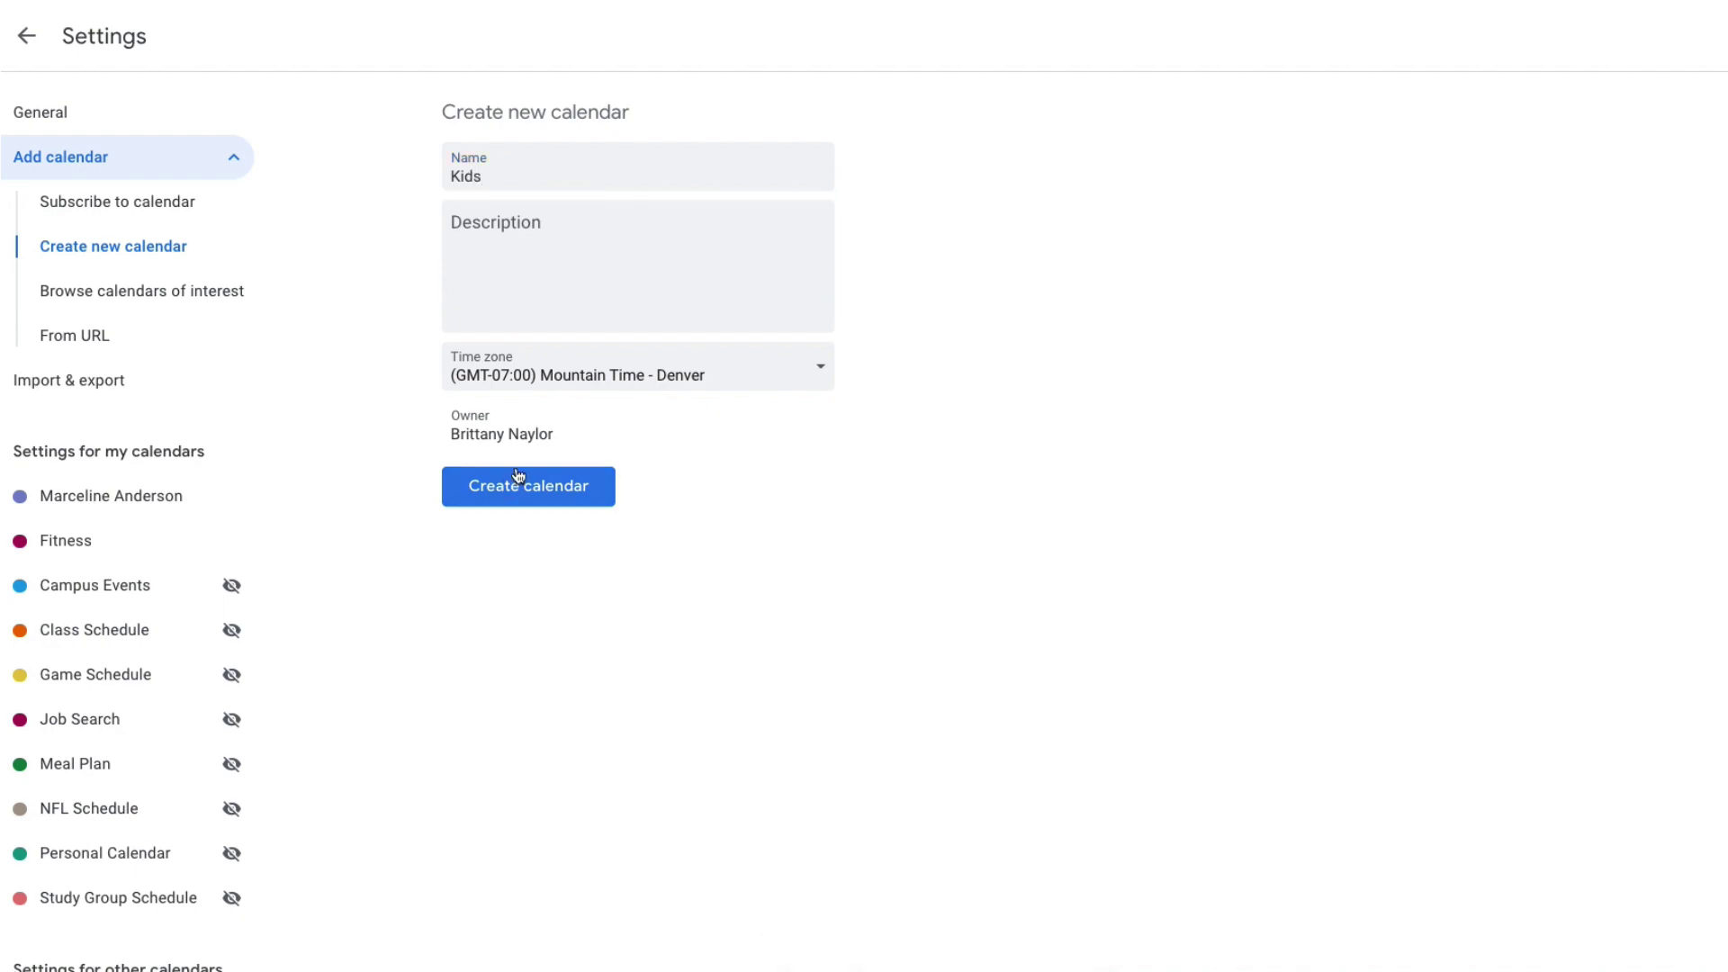
click(531, 493)
Step: Move the Yoga event into the Fitness calendar and save it
click(24, 36)
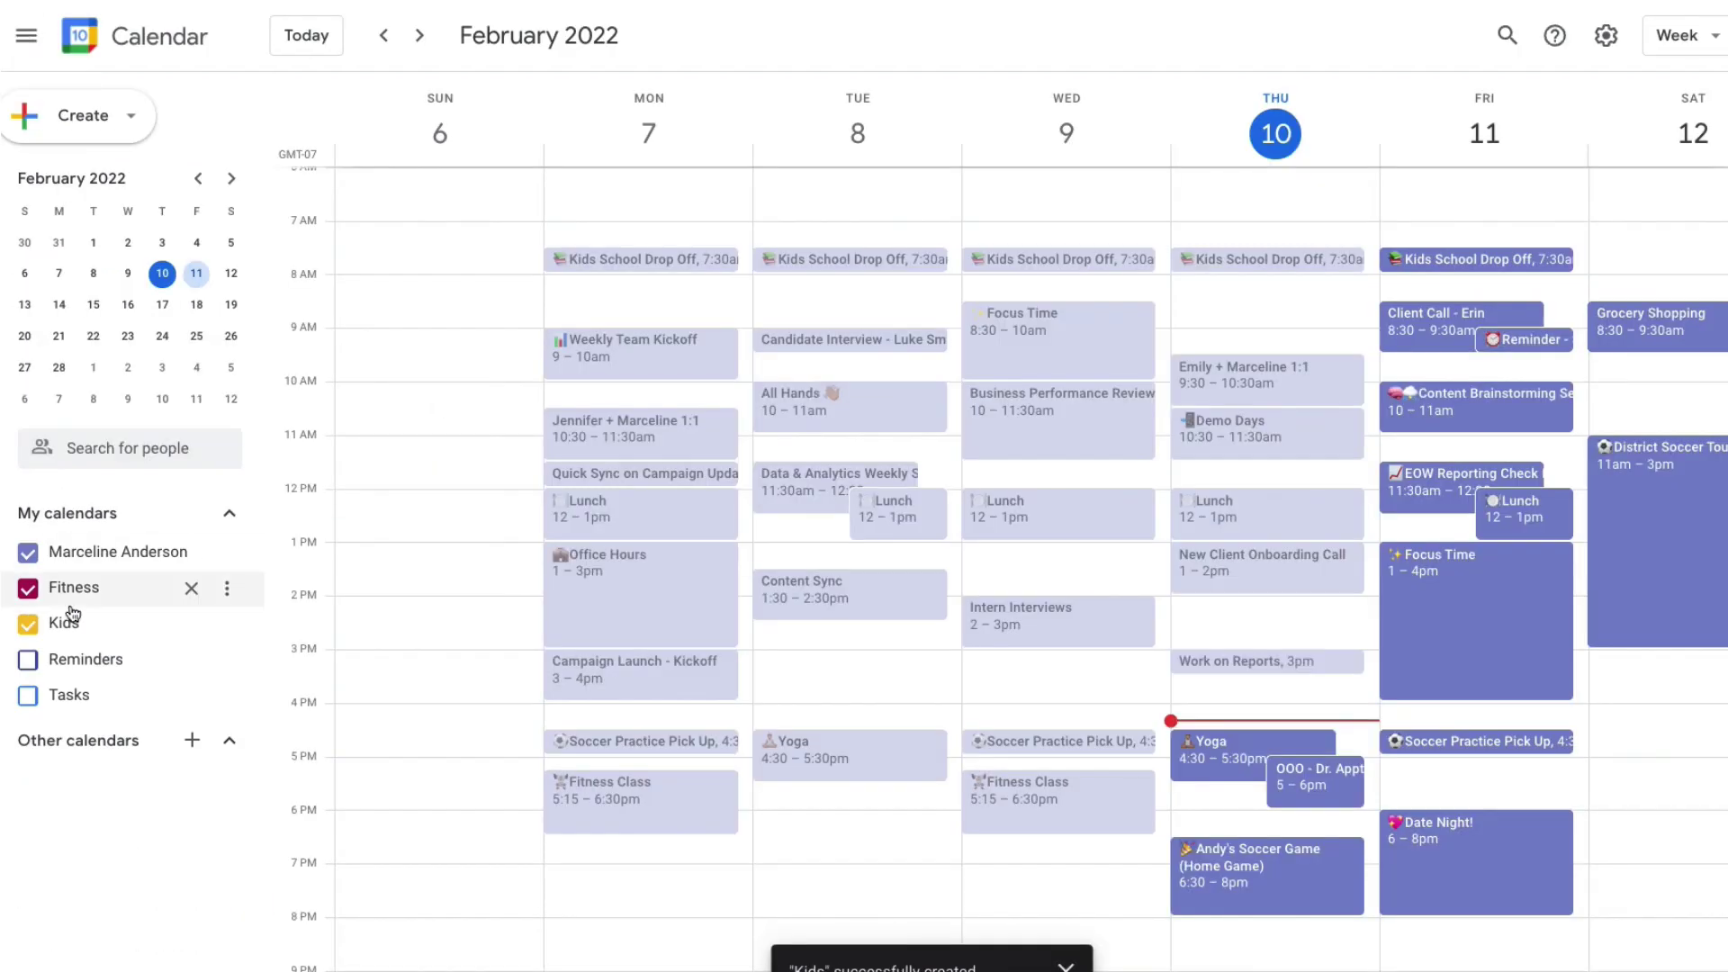
click(1209, 759)
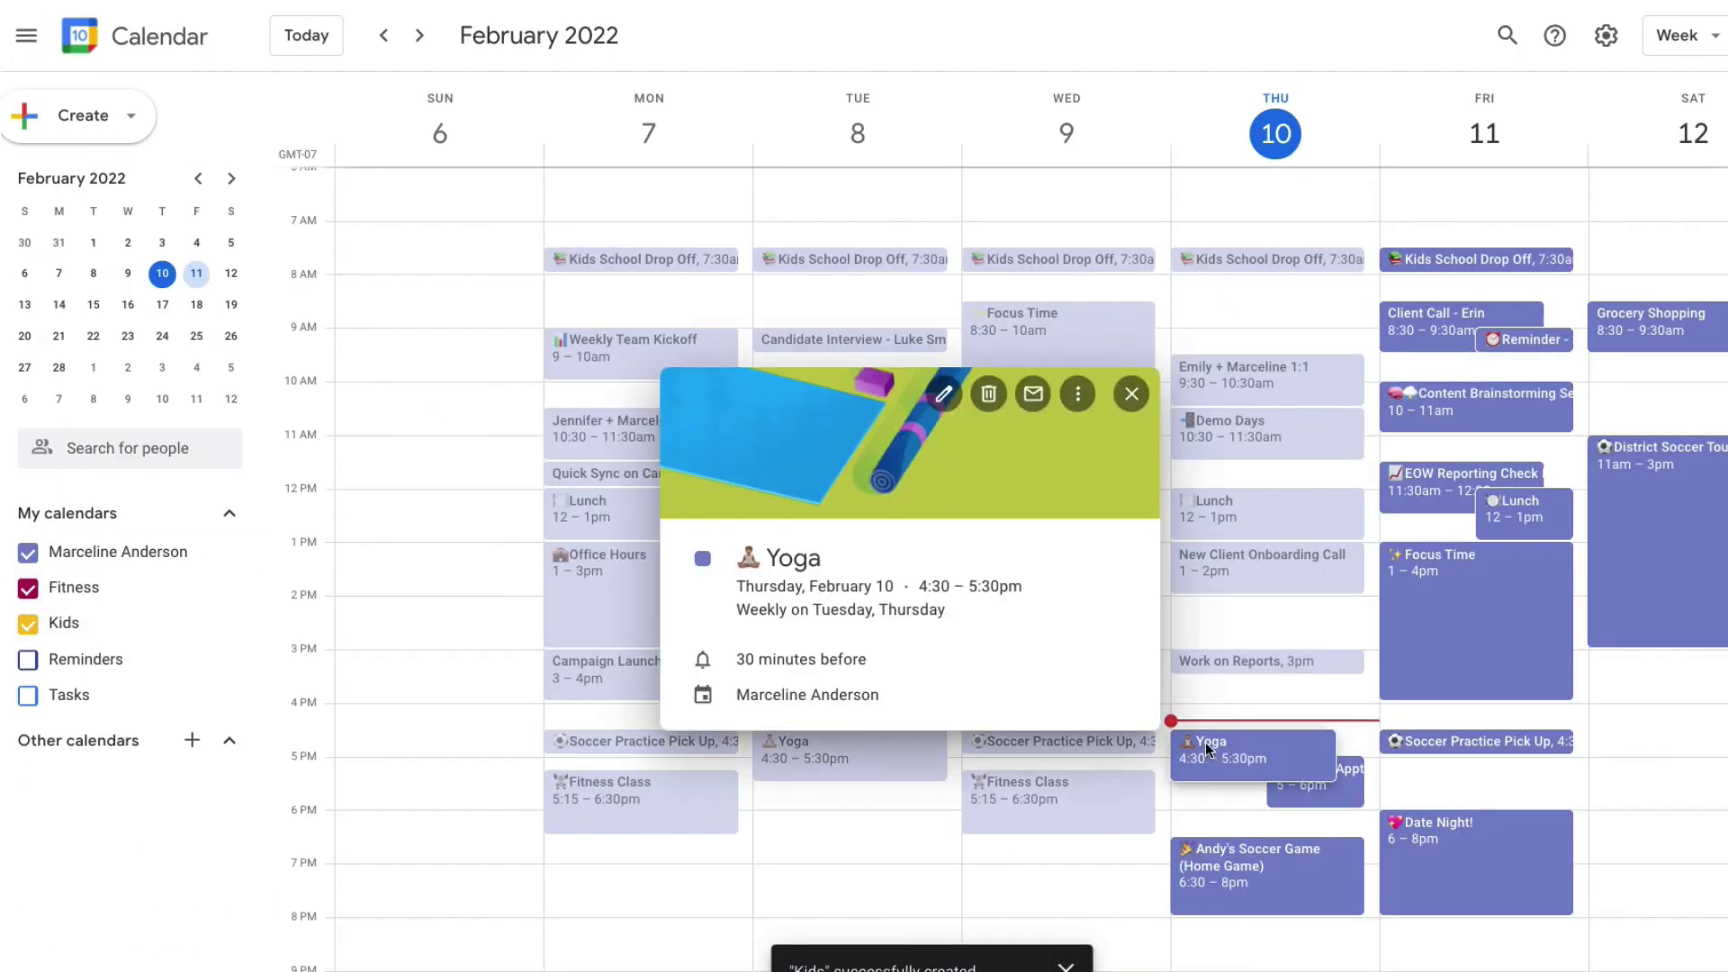
click(949, 399)
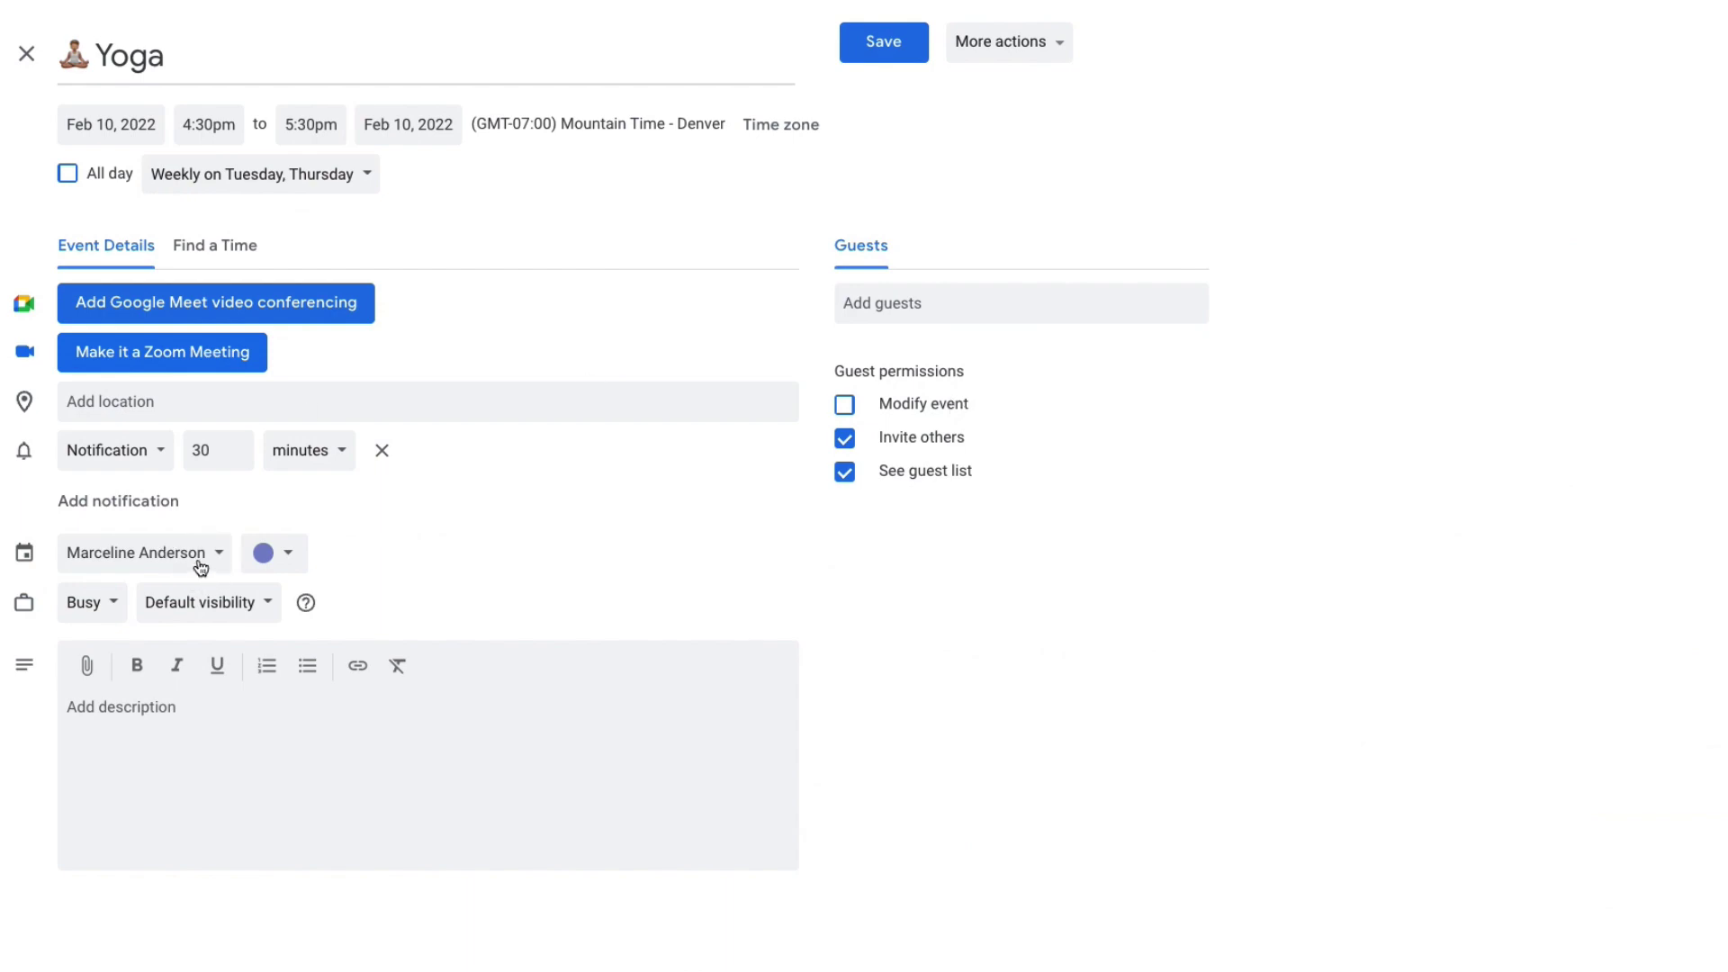
click(200, 568)
click(170, 596)
click(891, 56)
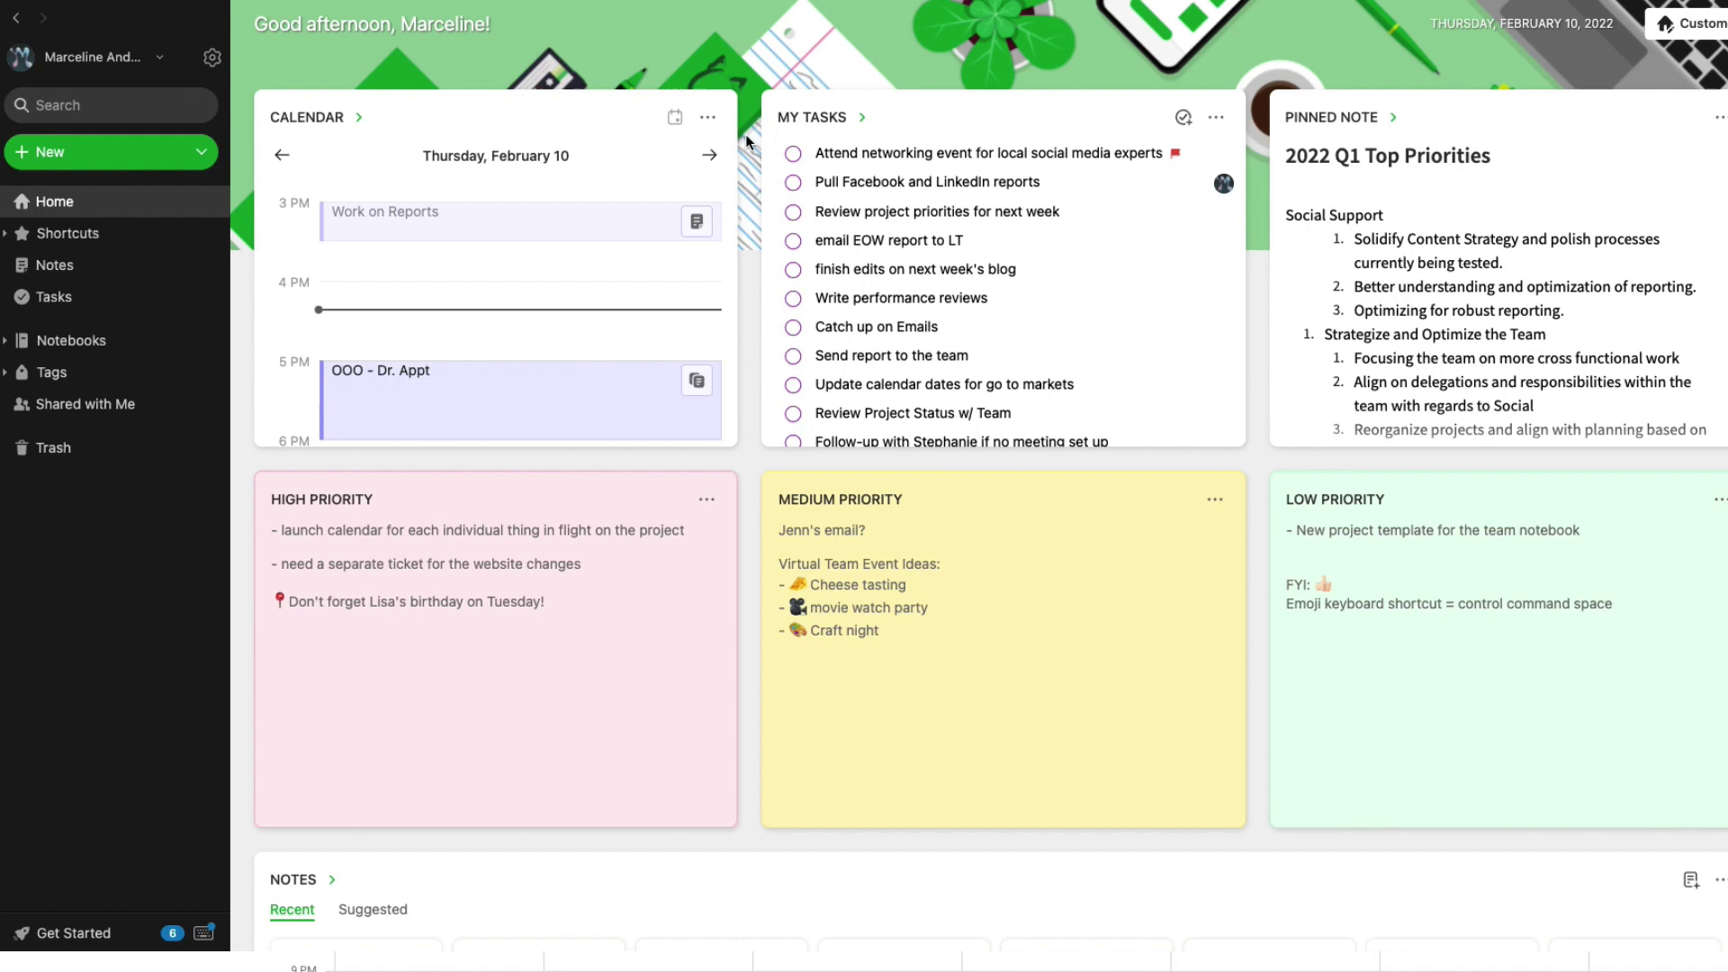
Step: Tick Fitness and Personal in the widget's calendar choices and apply the update
click(707, 117)
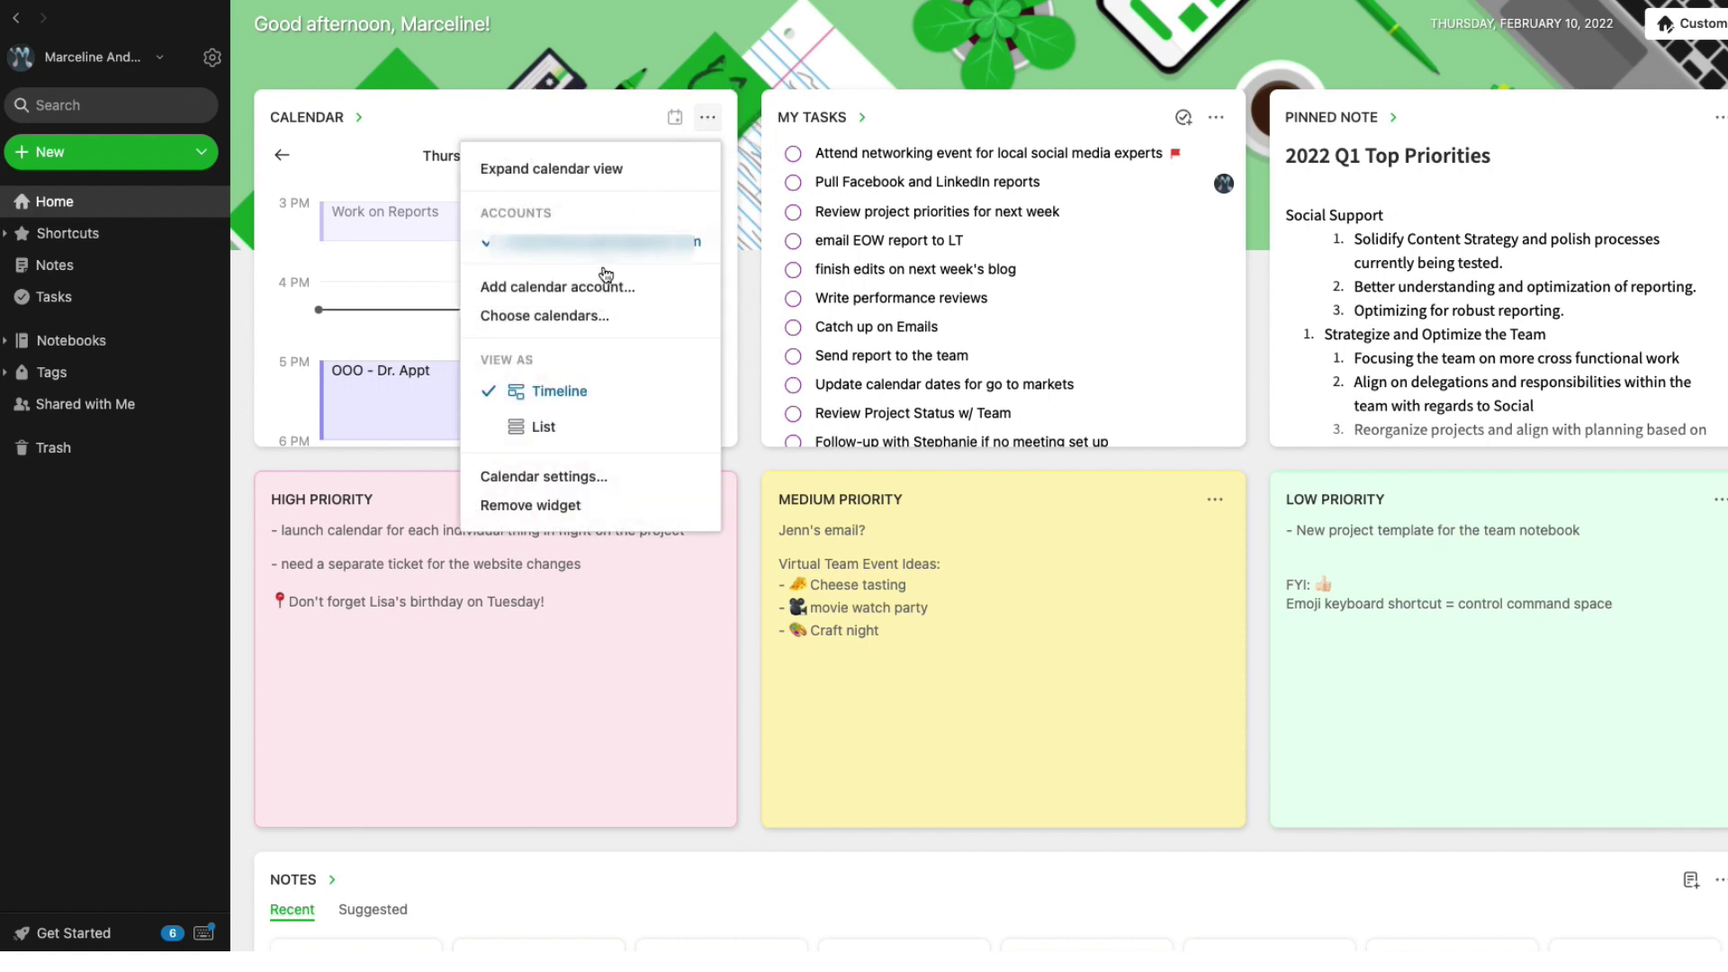
click(580, 315)
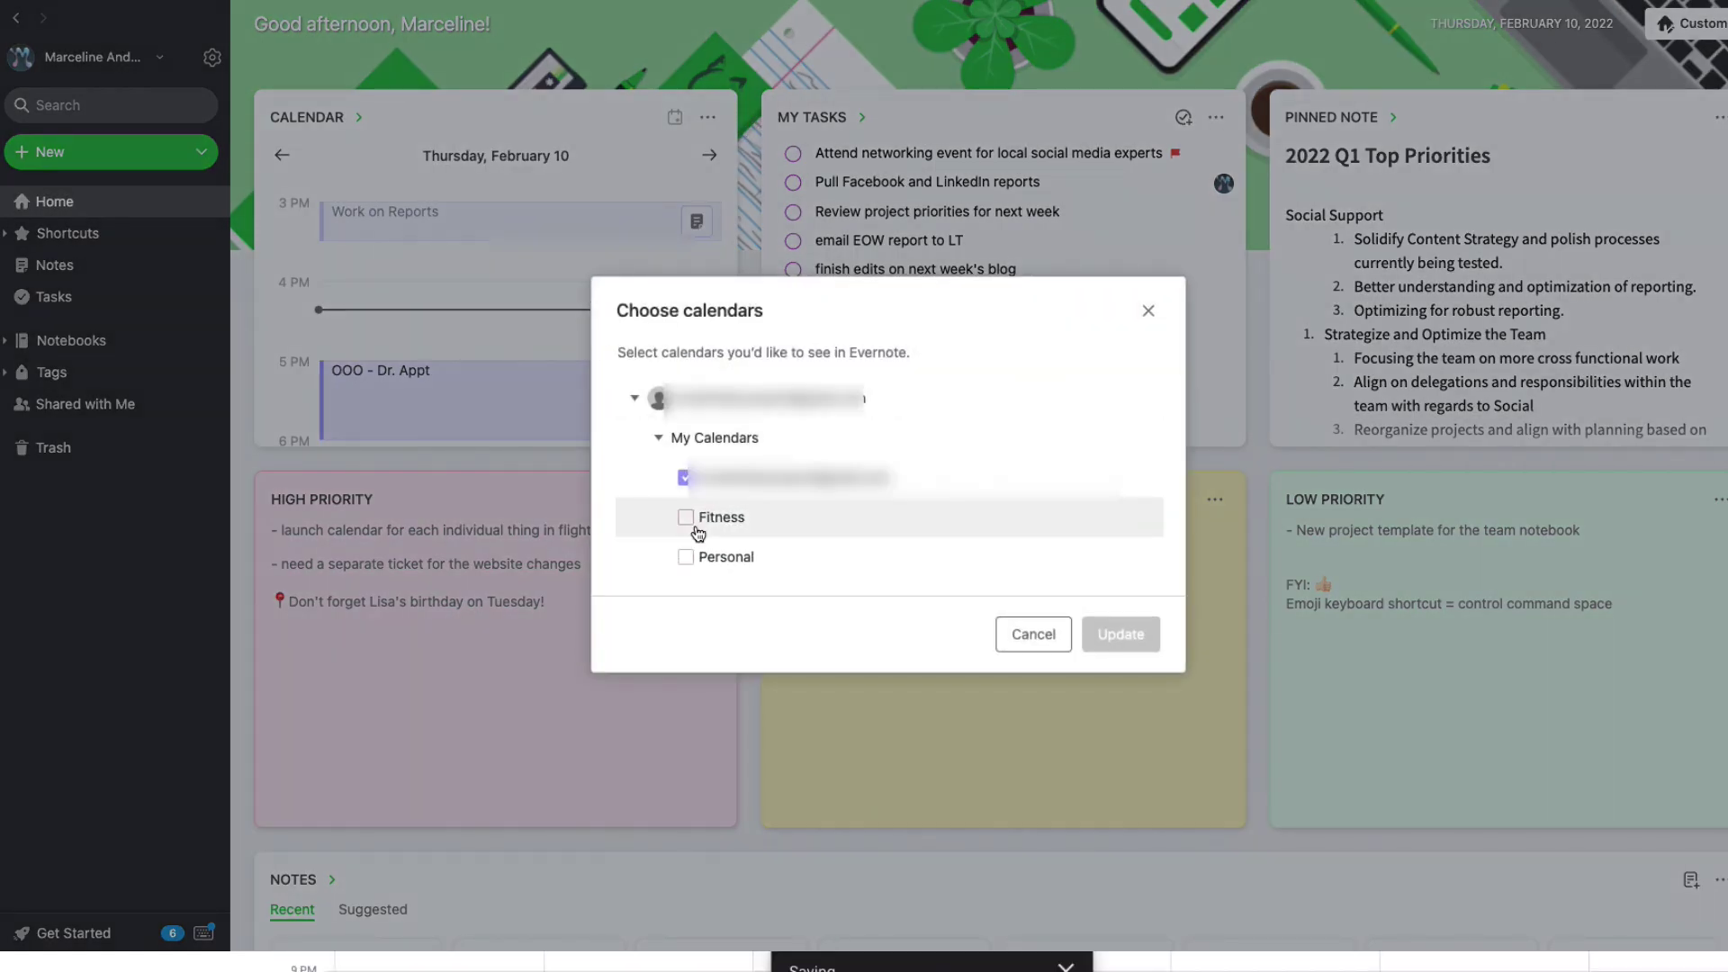
click(695, 529)
click(686, 558)
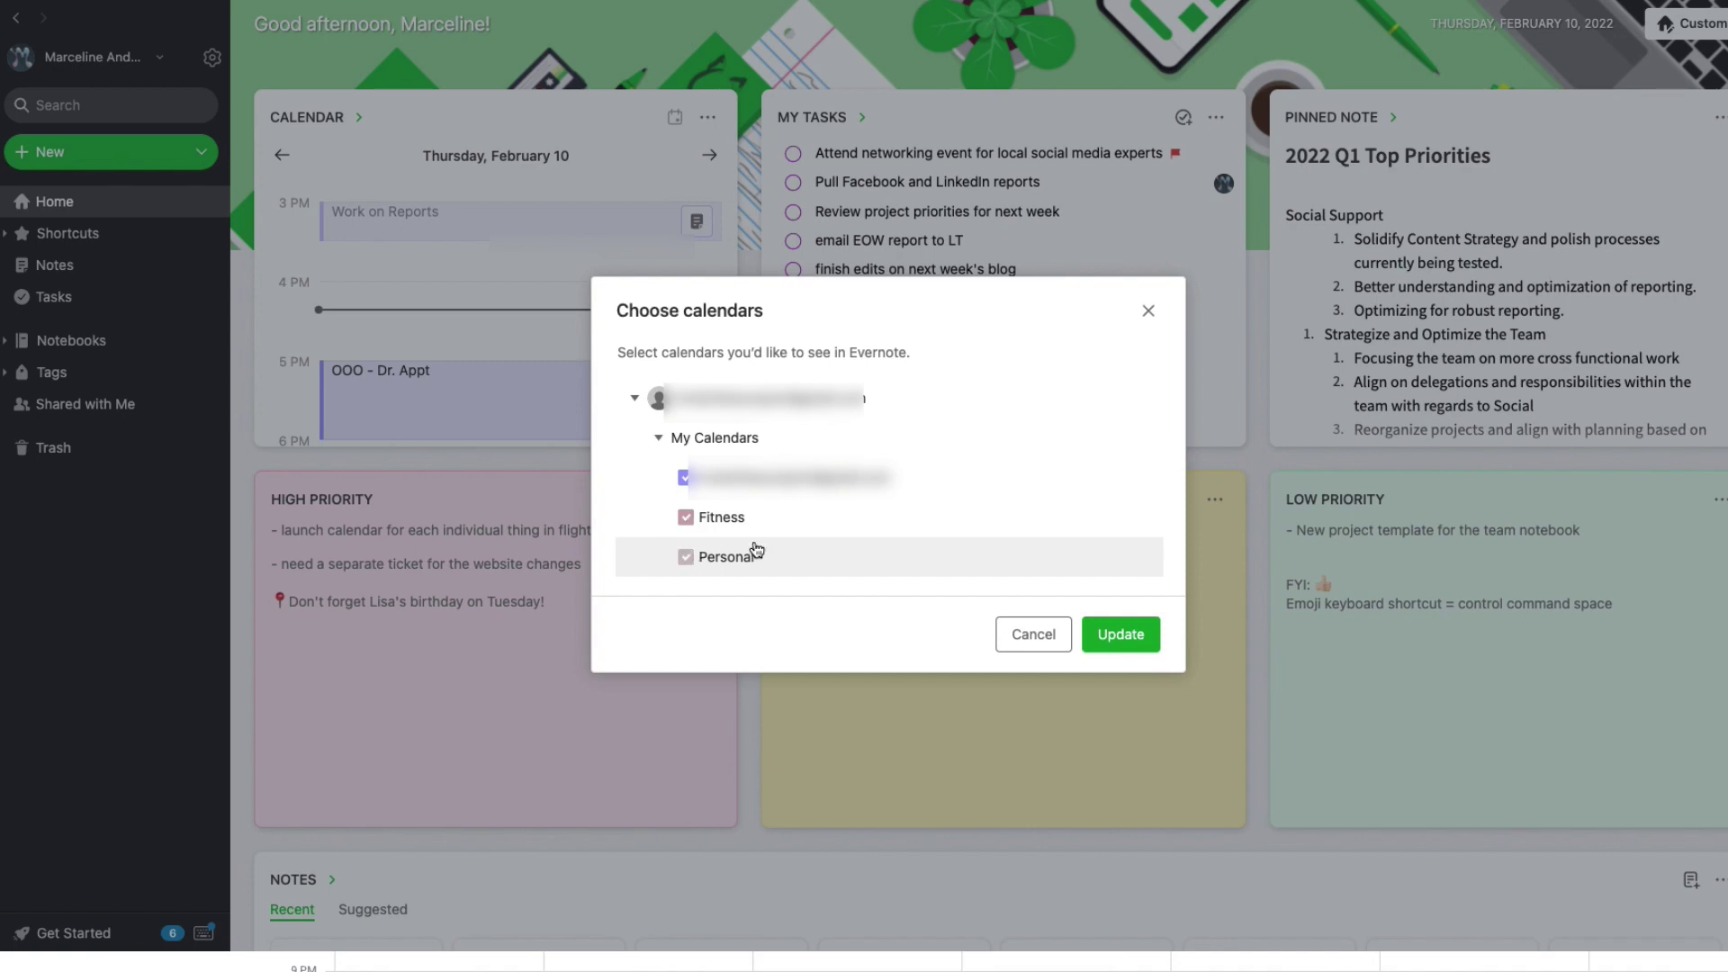
click(1121, 635)
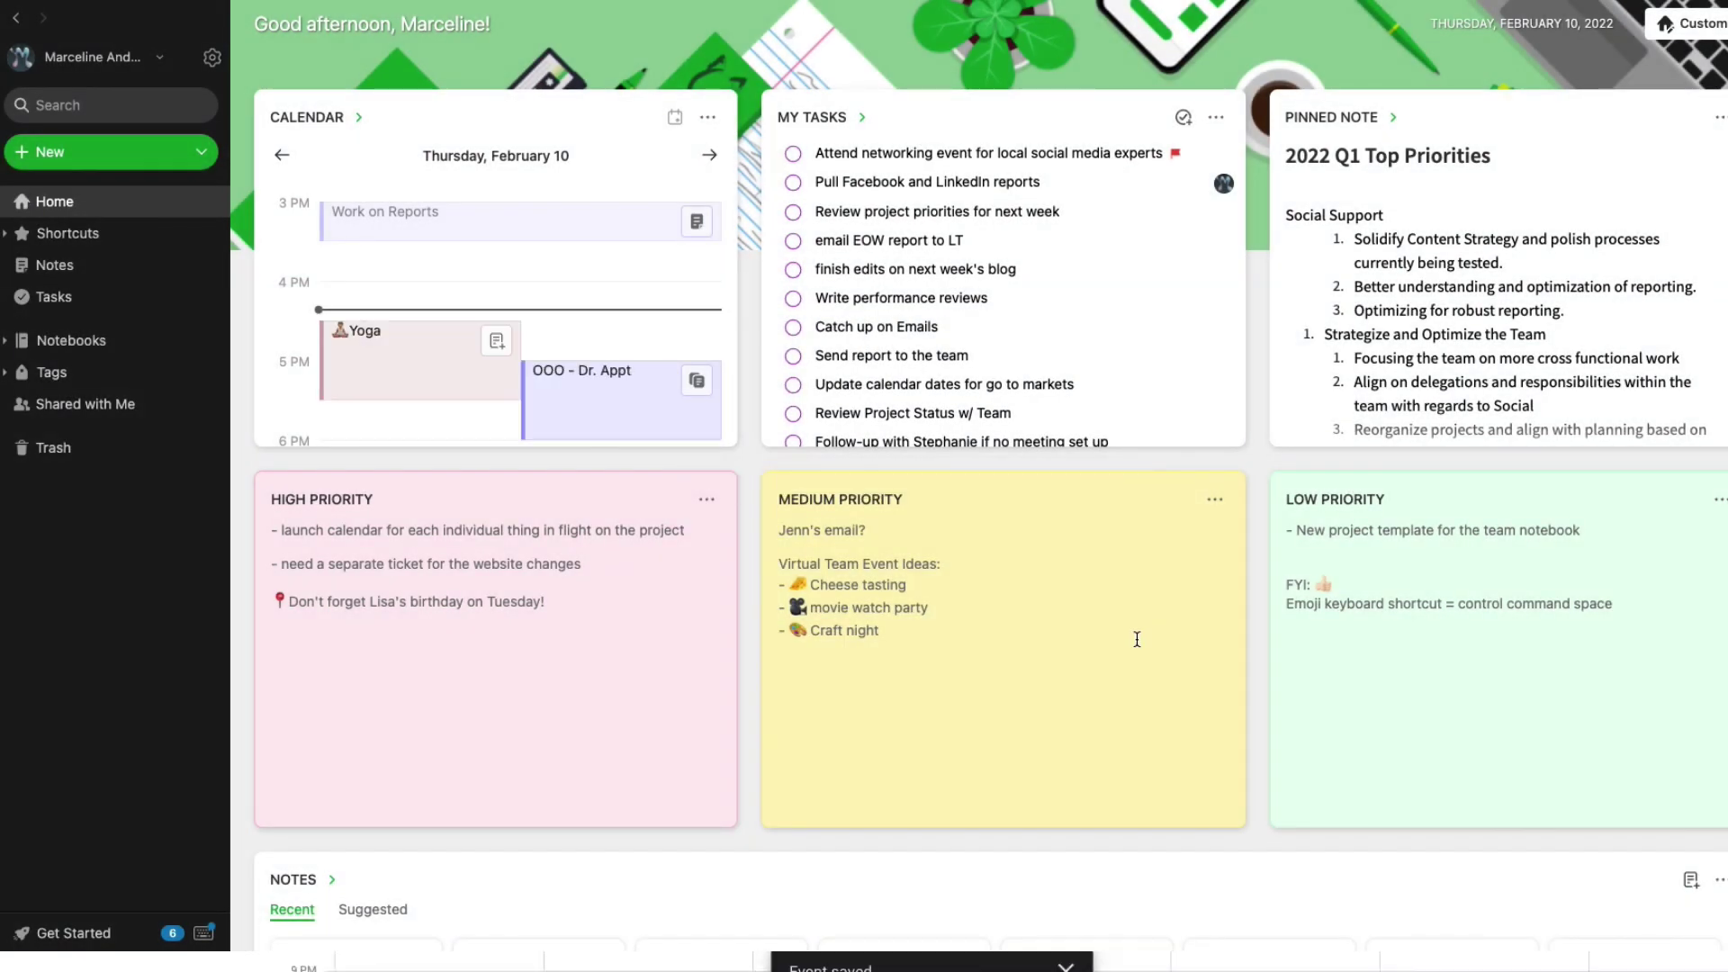
Step: Recheck the widget's chosen calendars and close the list without changes
scroll(401, 355, down, 3)
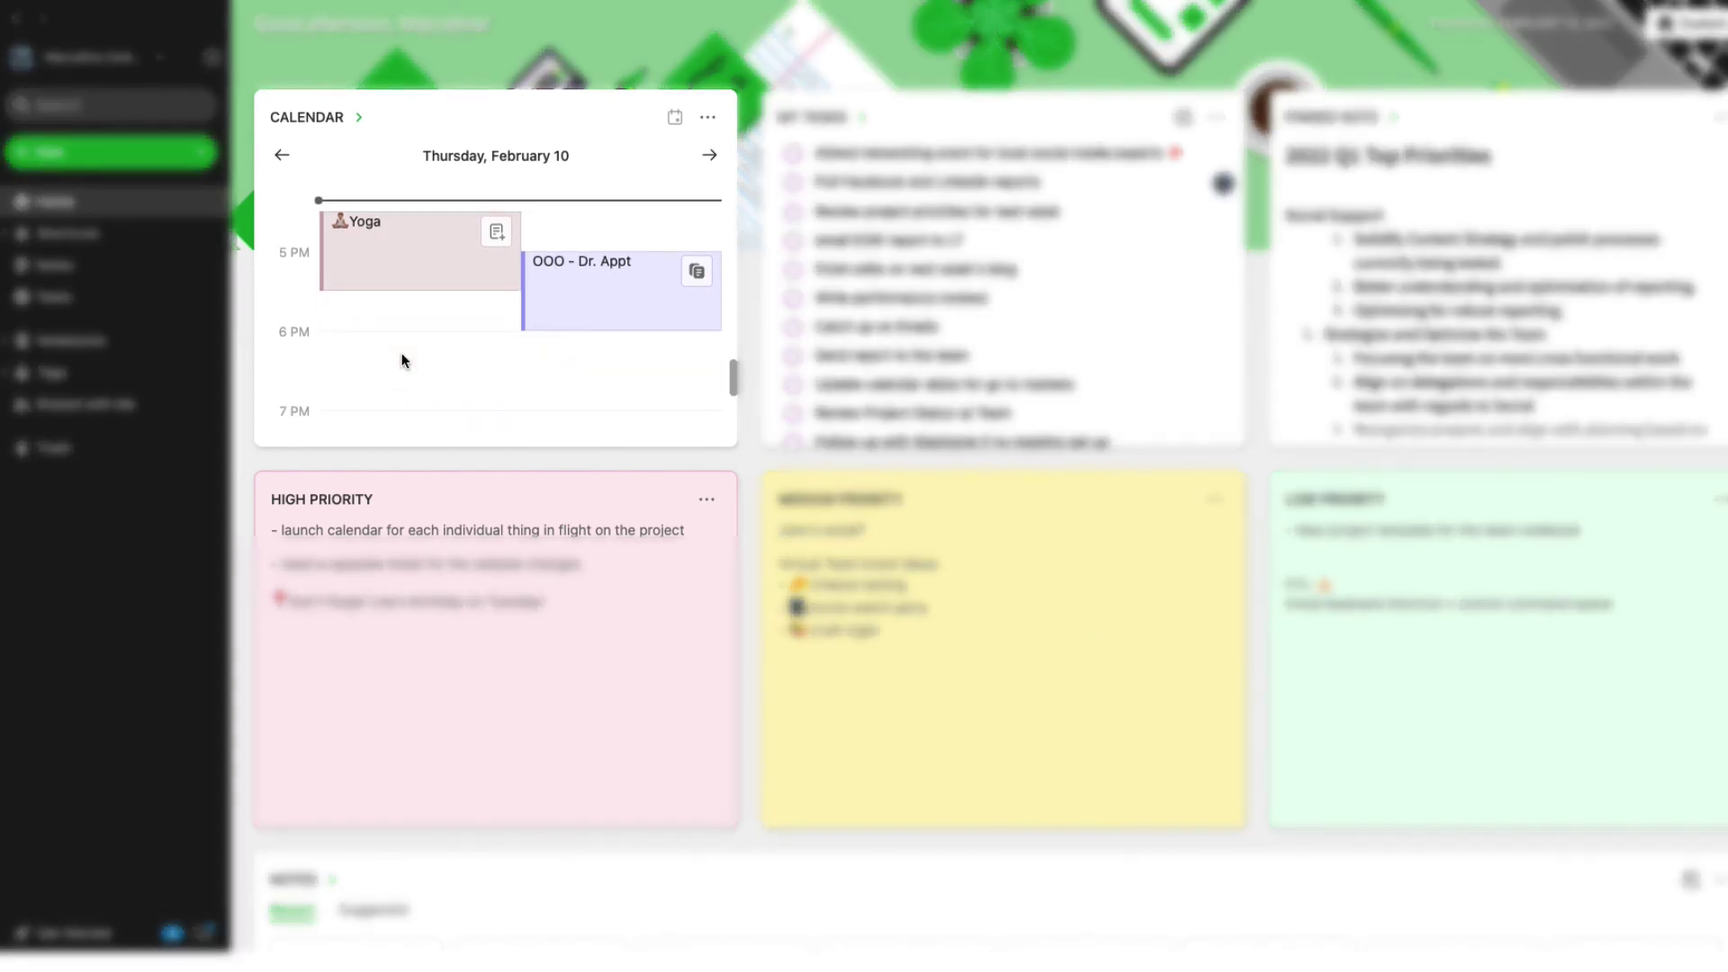
scroll(401, 356, up, 2)
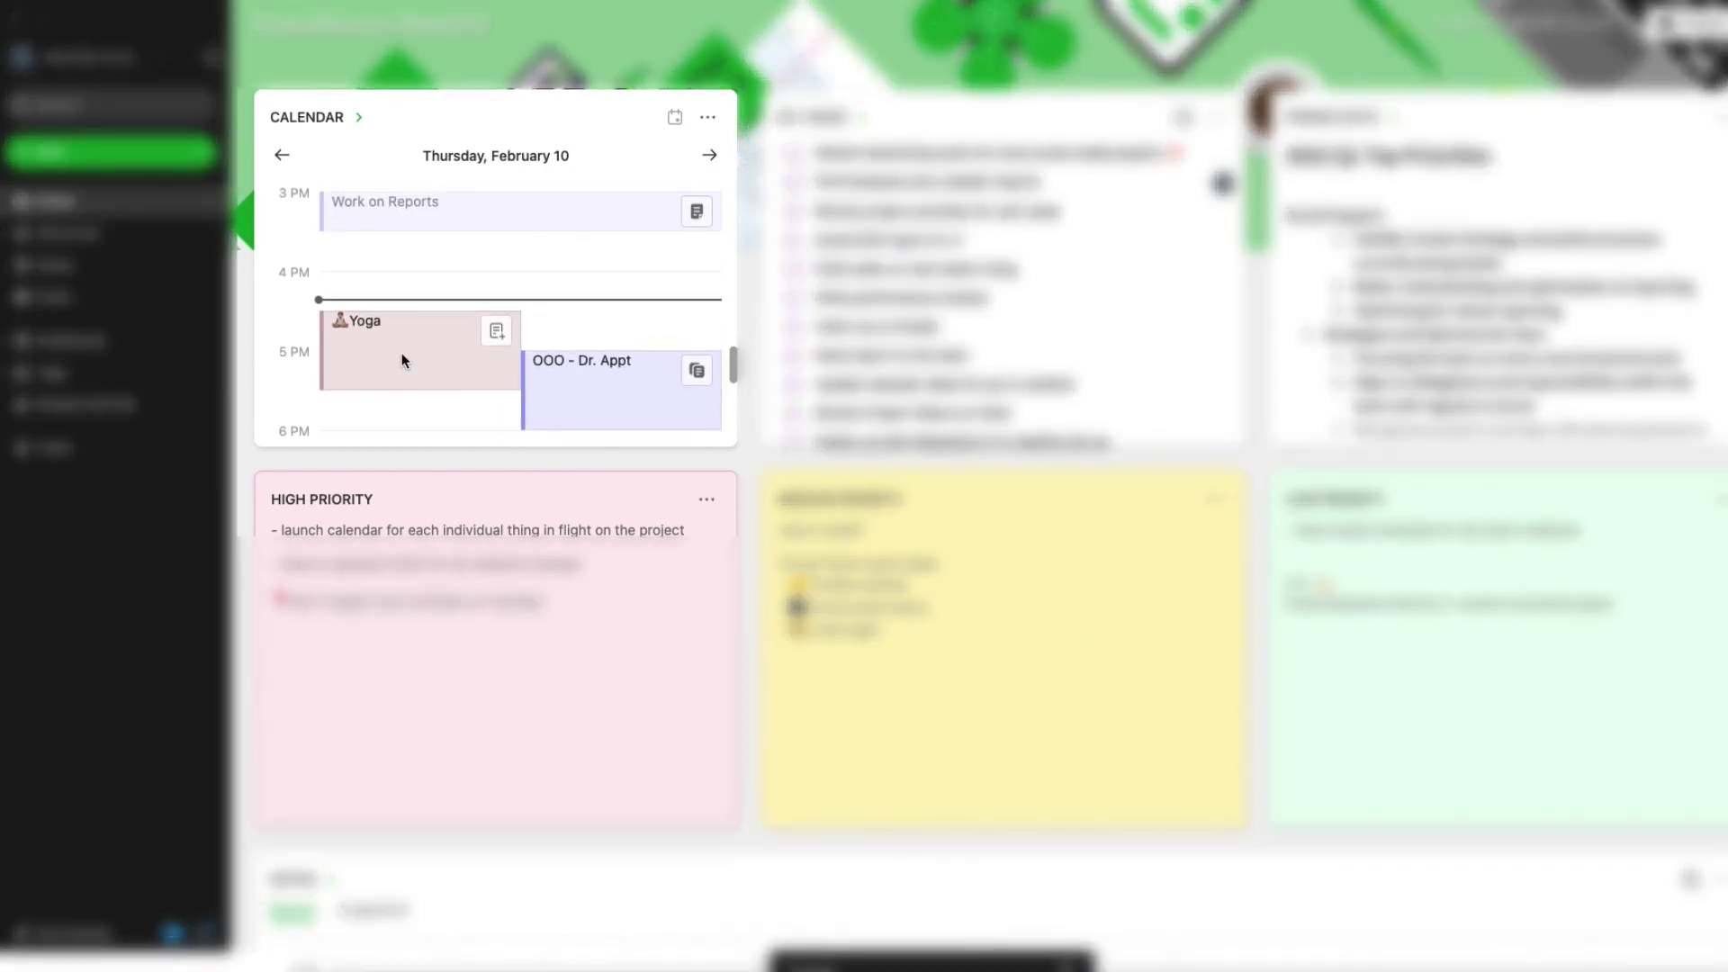
click(709, 120)
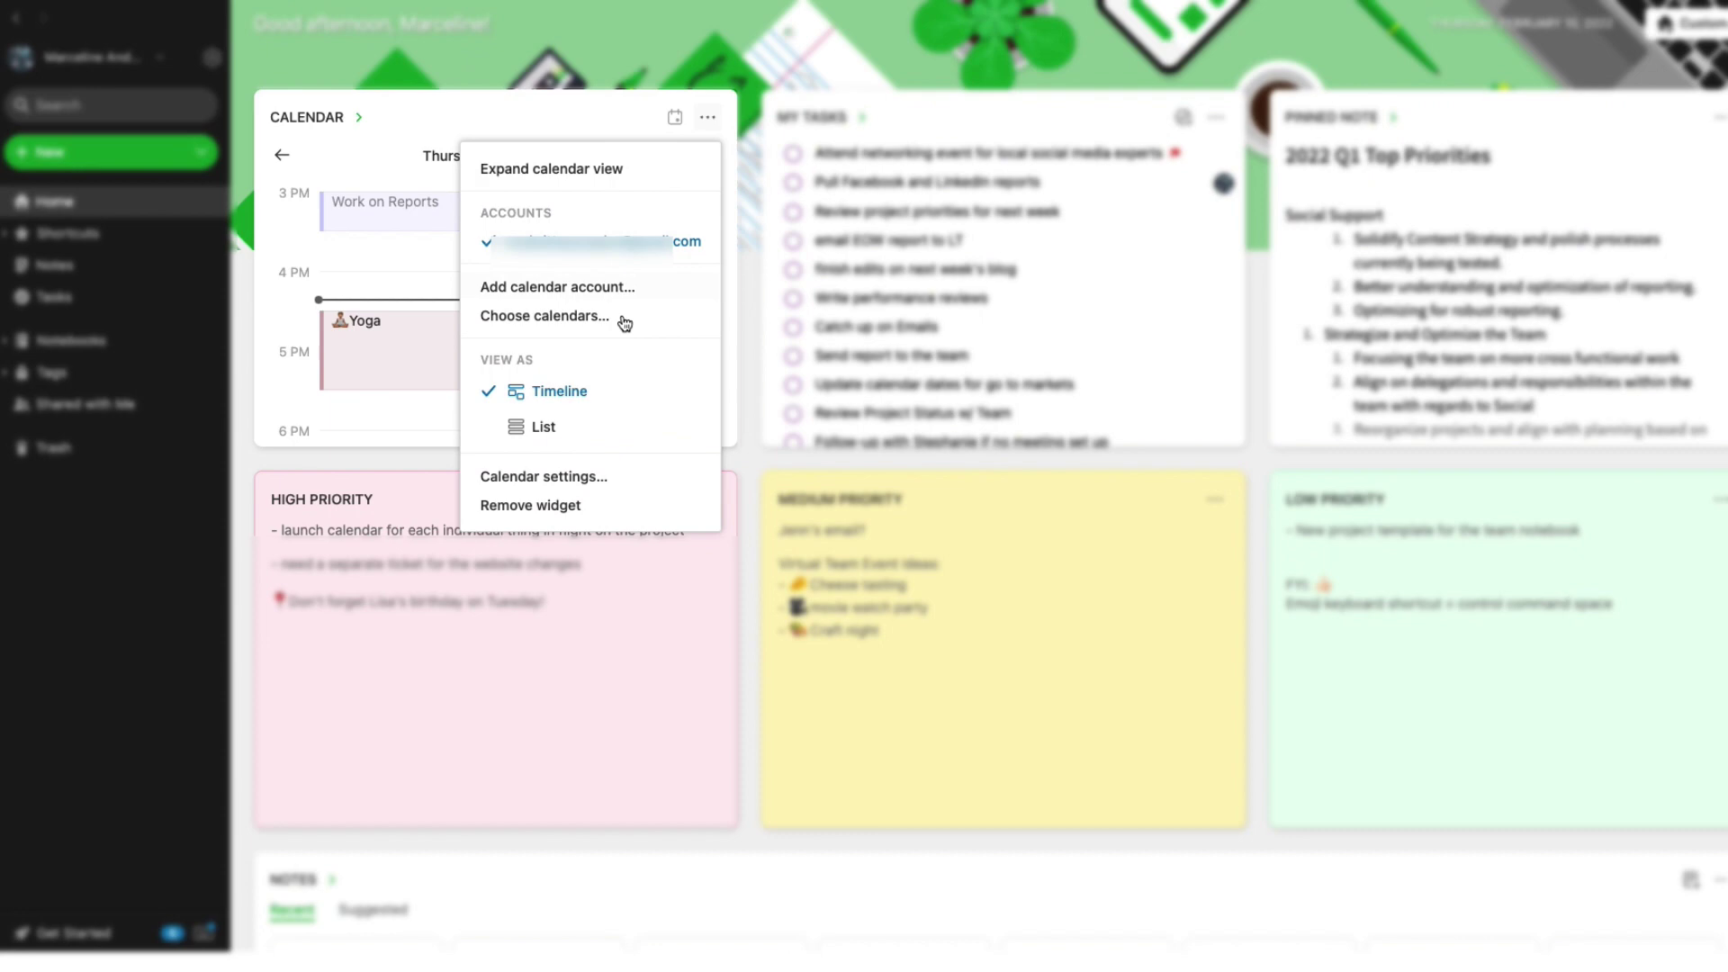
click(618, 316)
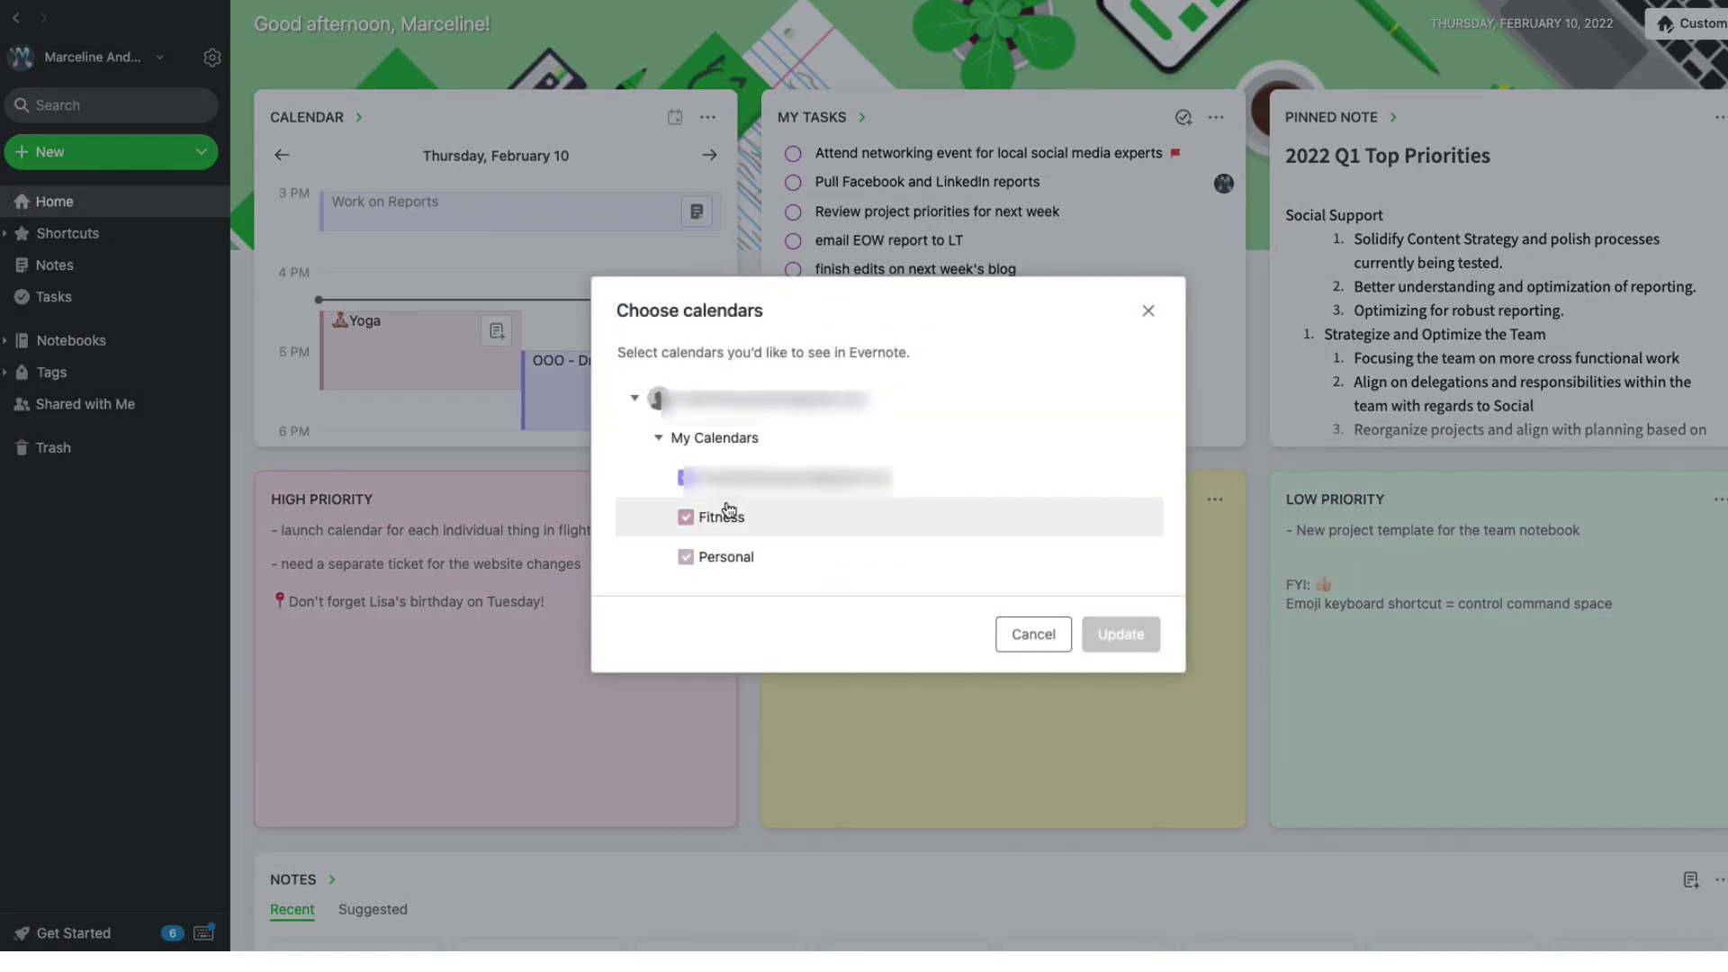
click(1031, 632)
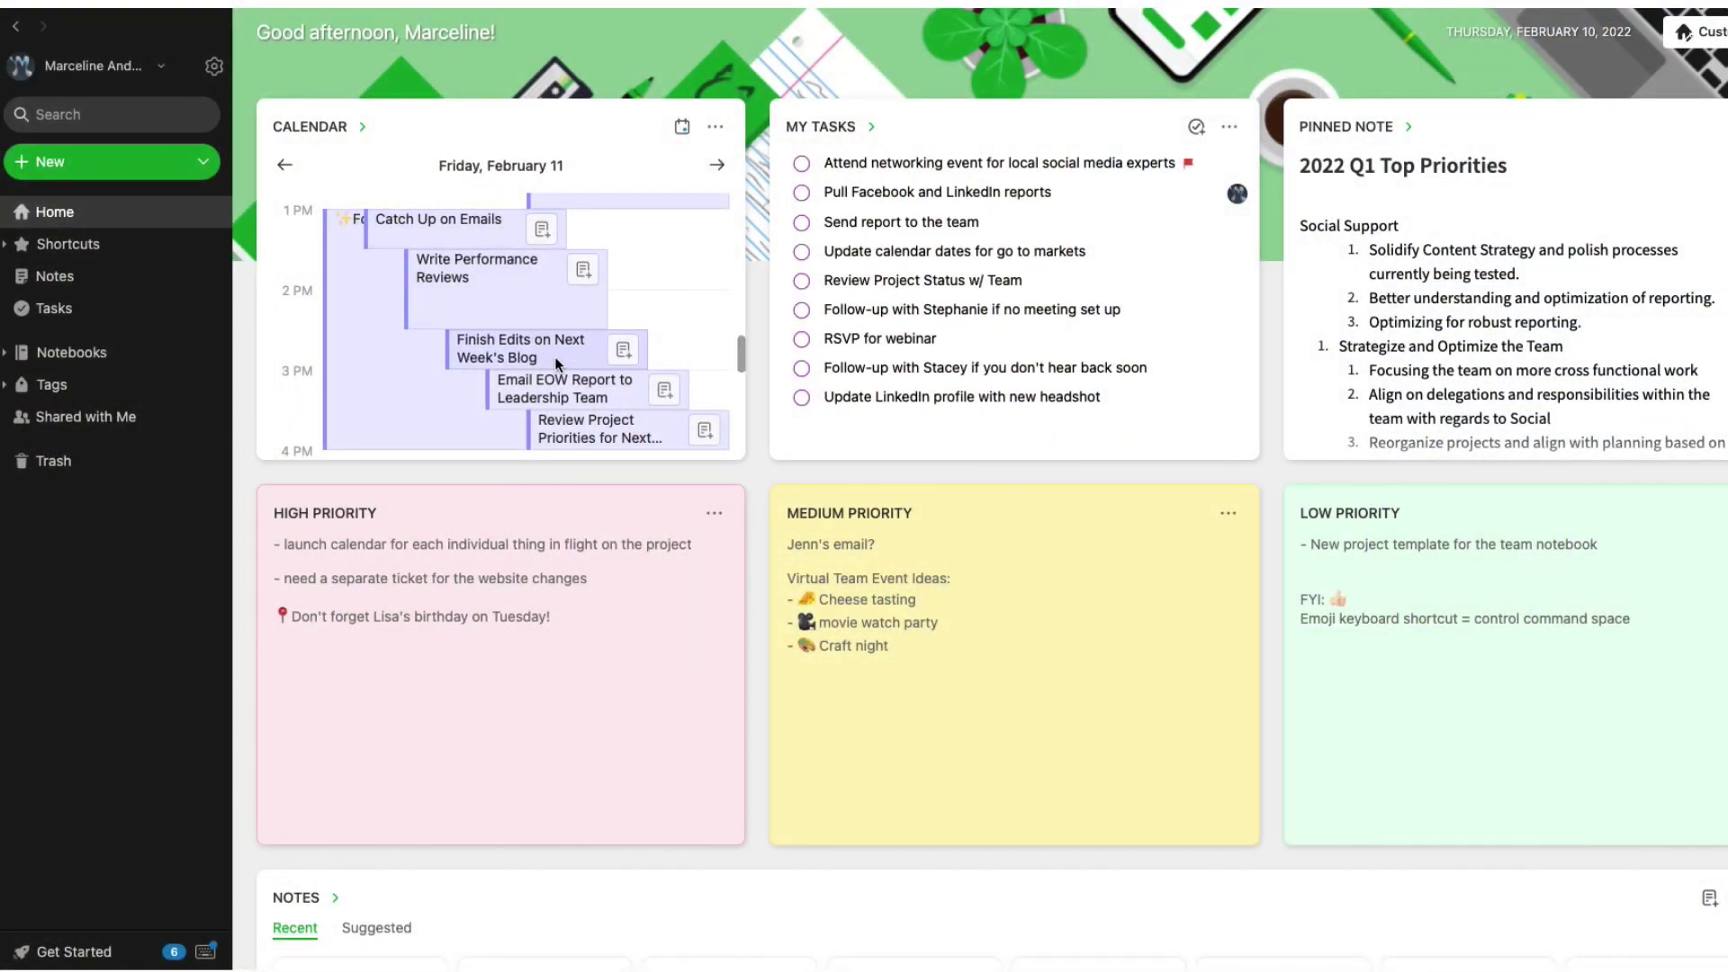
Step: Create a Focus Time note with five action items, from 'Catch up on Emails' to reviewing project priorities
click(403, 380)
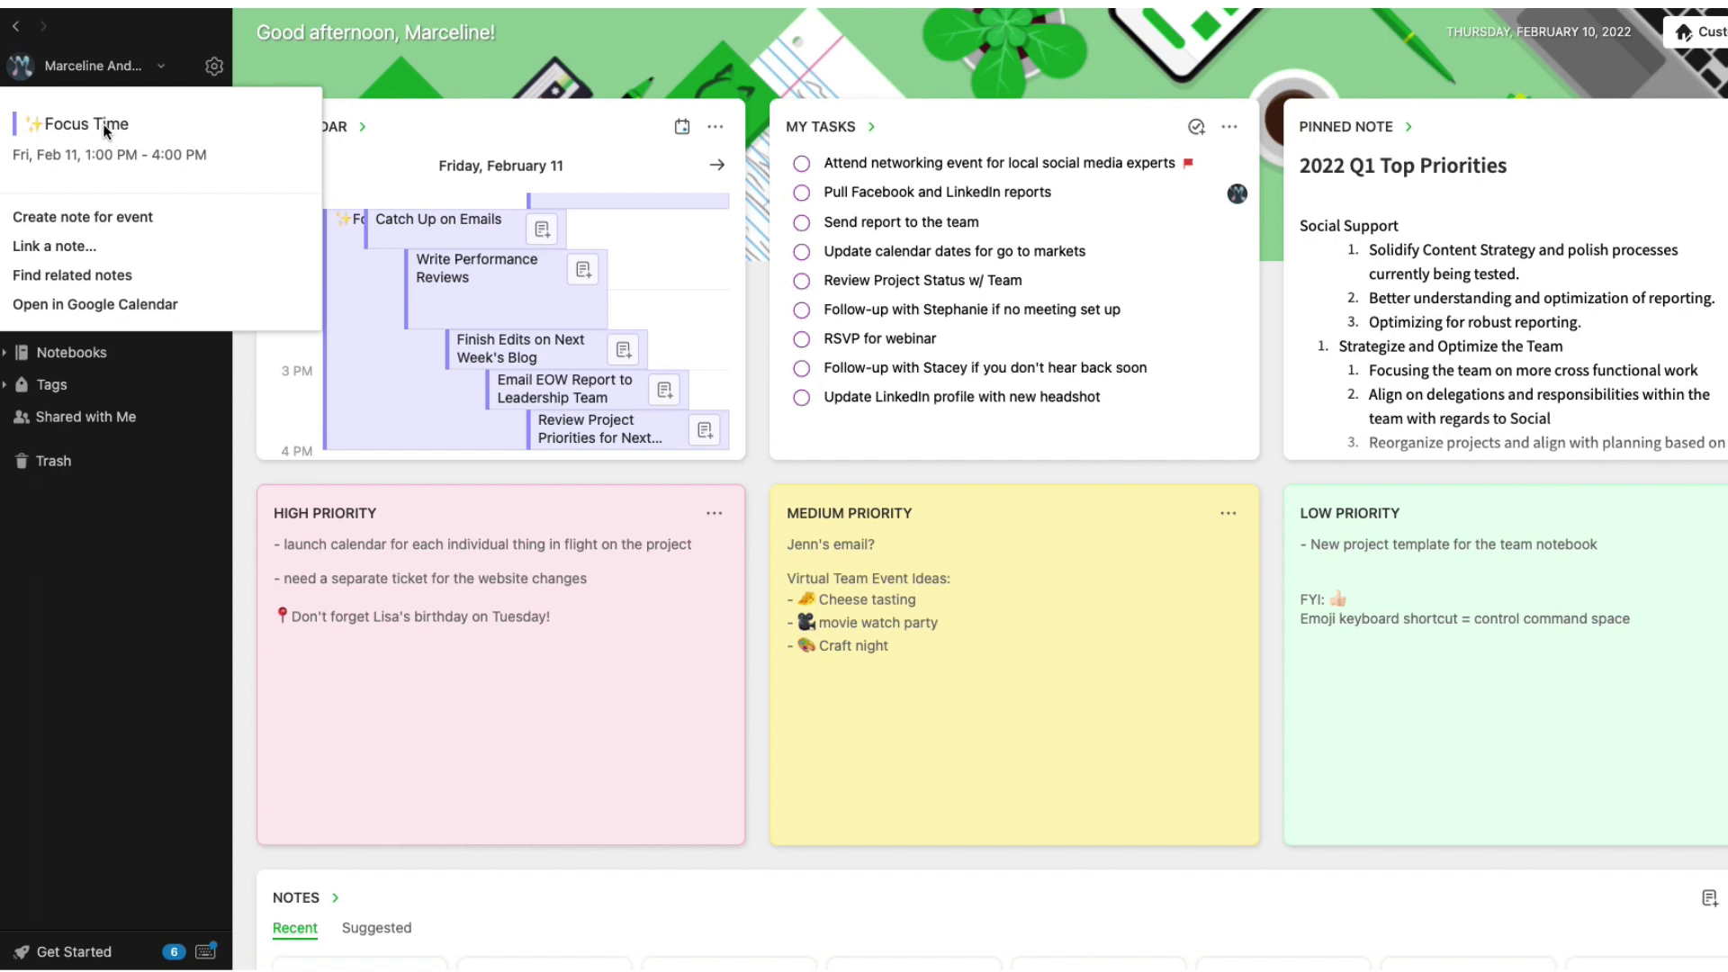
click(107, 226)
text(Catch up on Emails)
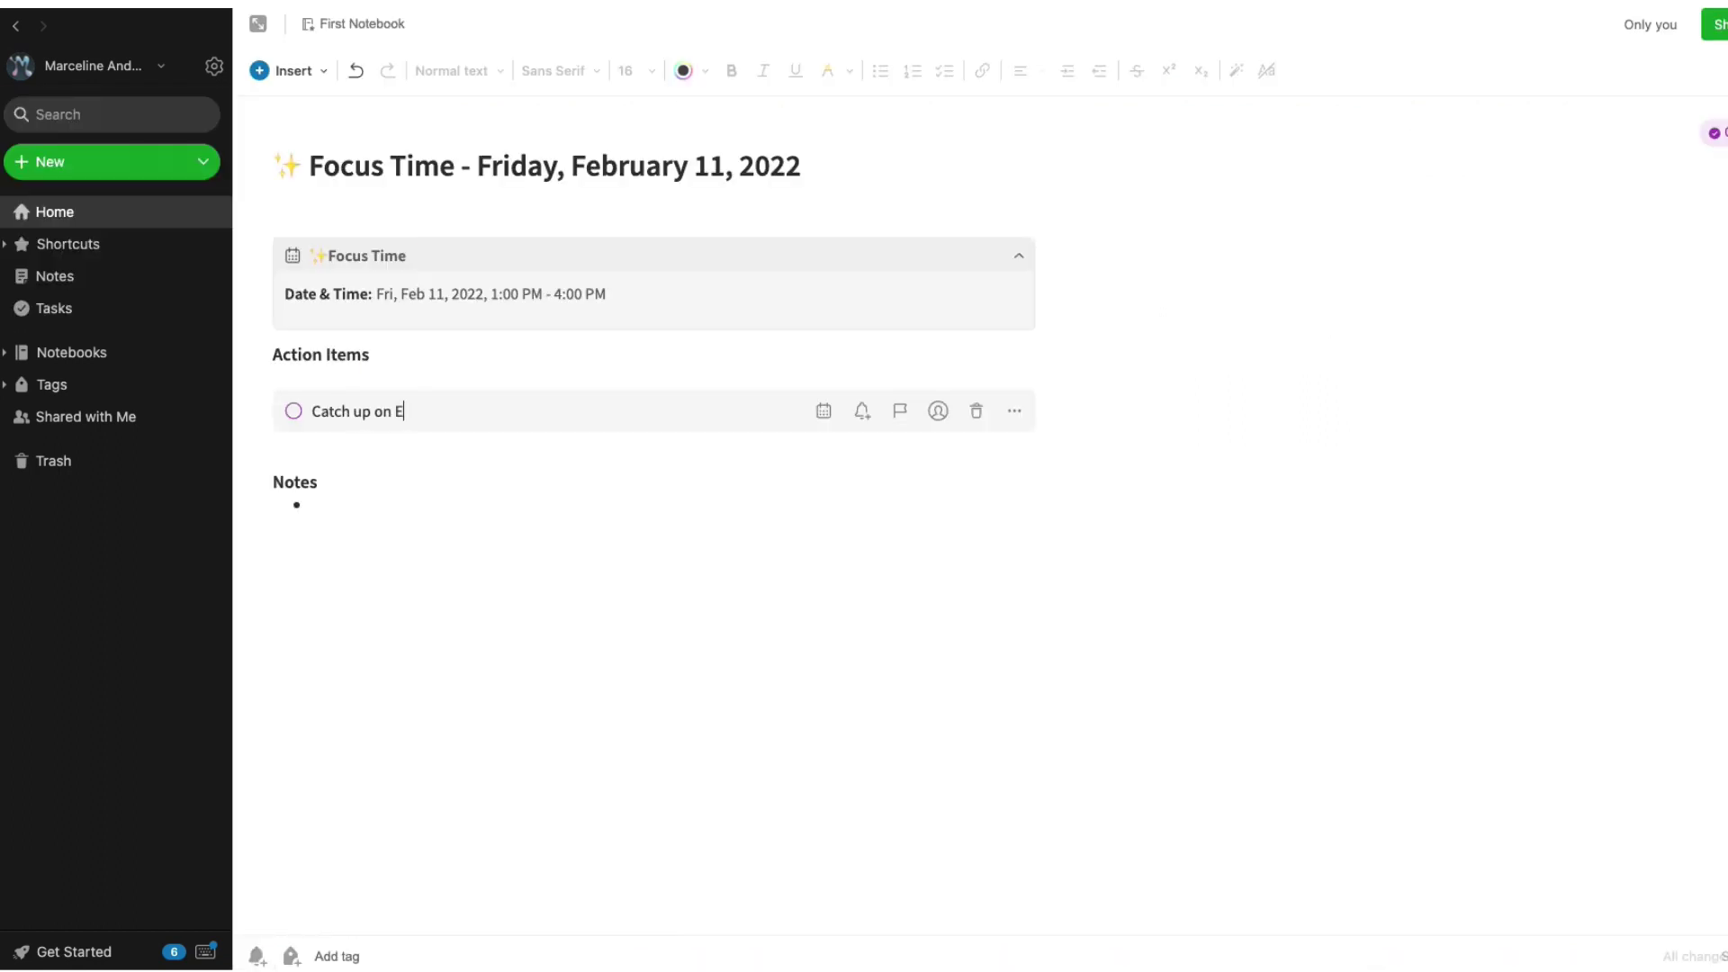
key(Return)
text(Write performance reviews)
key(Return)
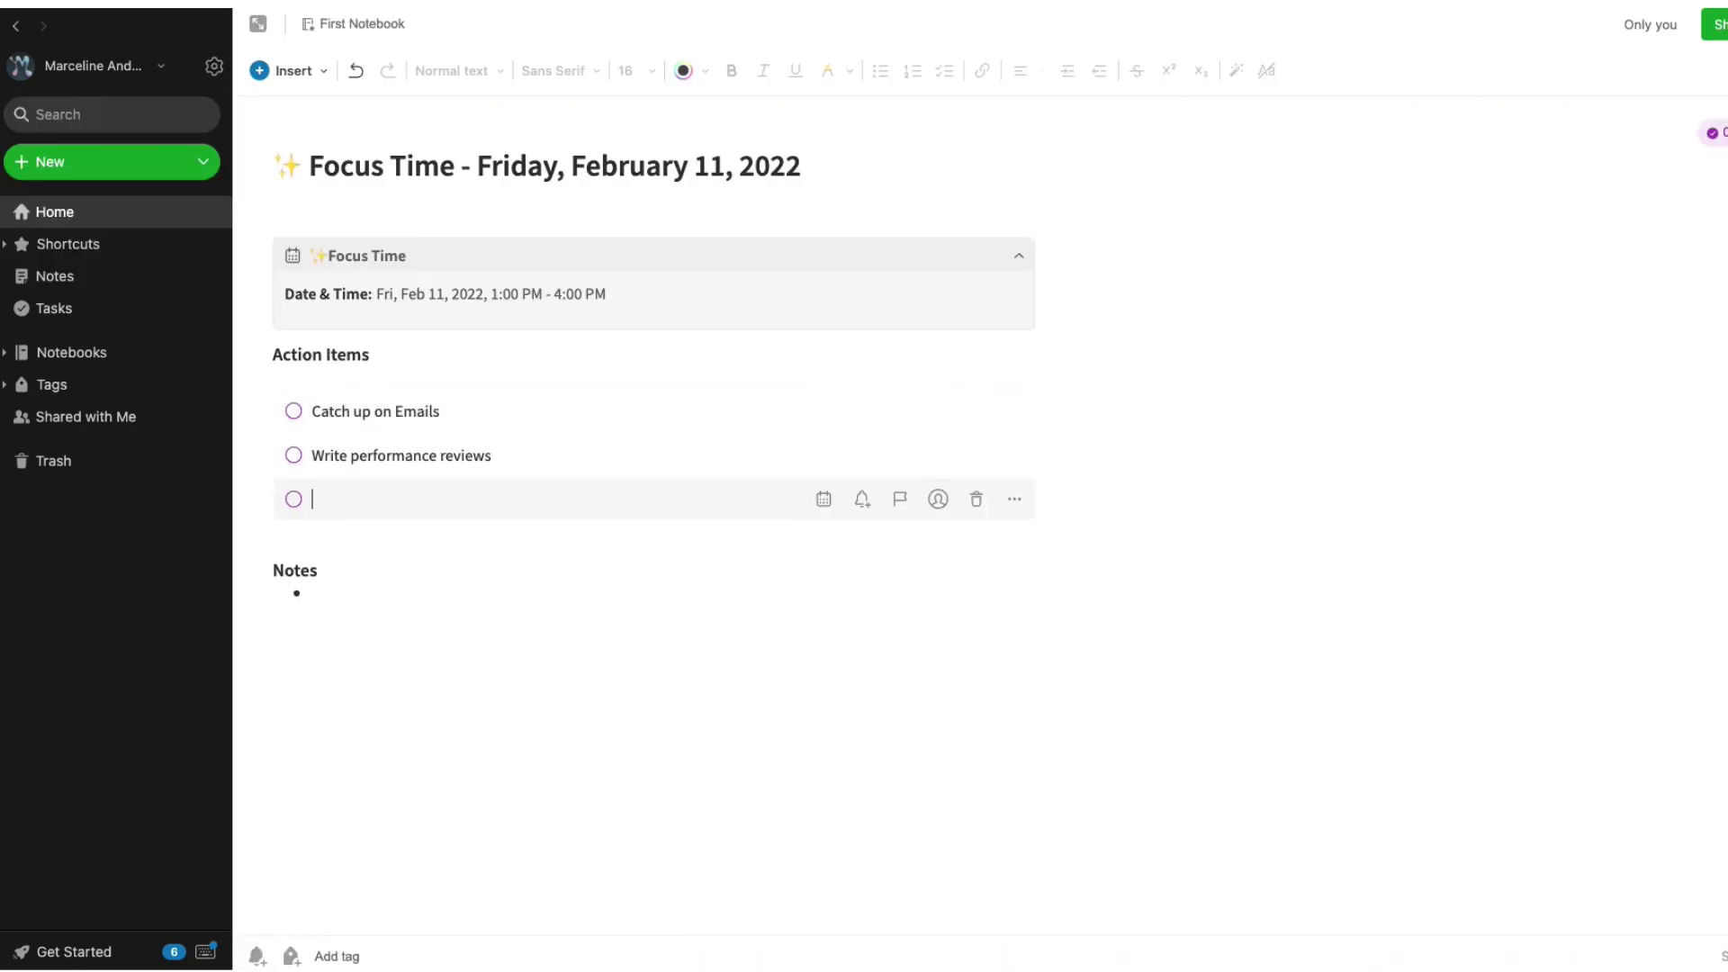
text(finish edits on next week's blog)
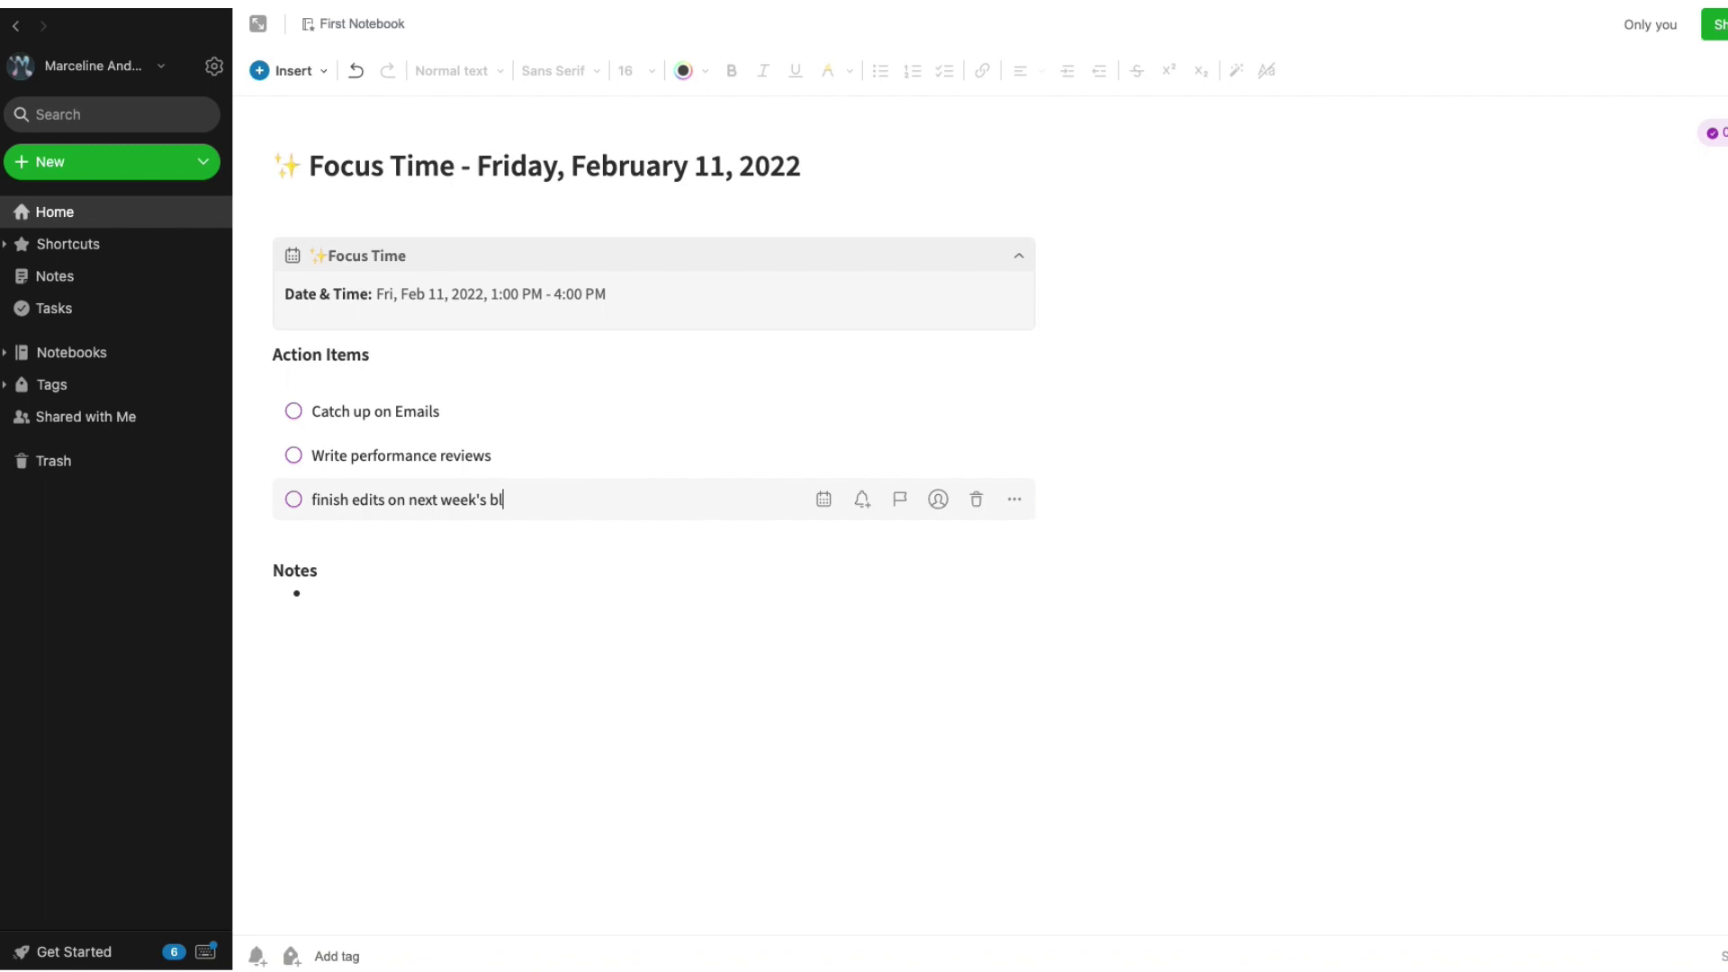
key(Return)
text(email EOW report to LT)
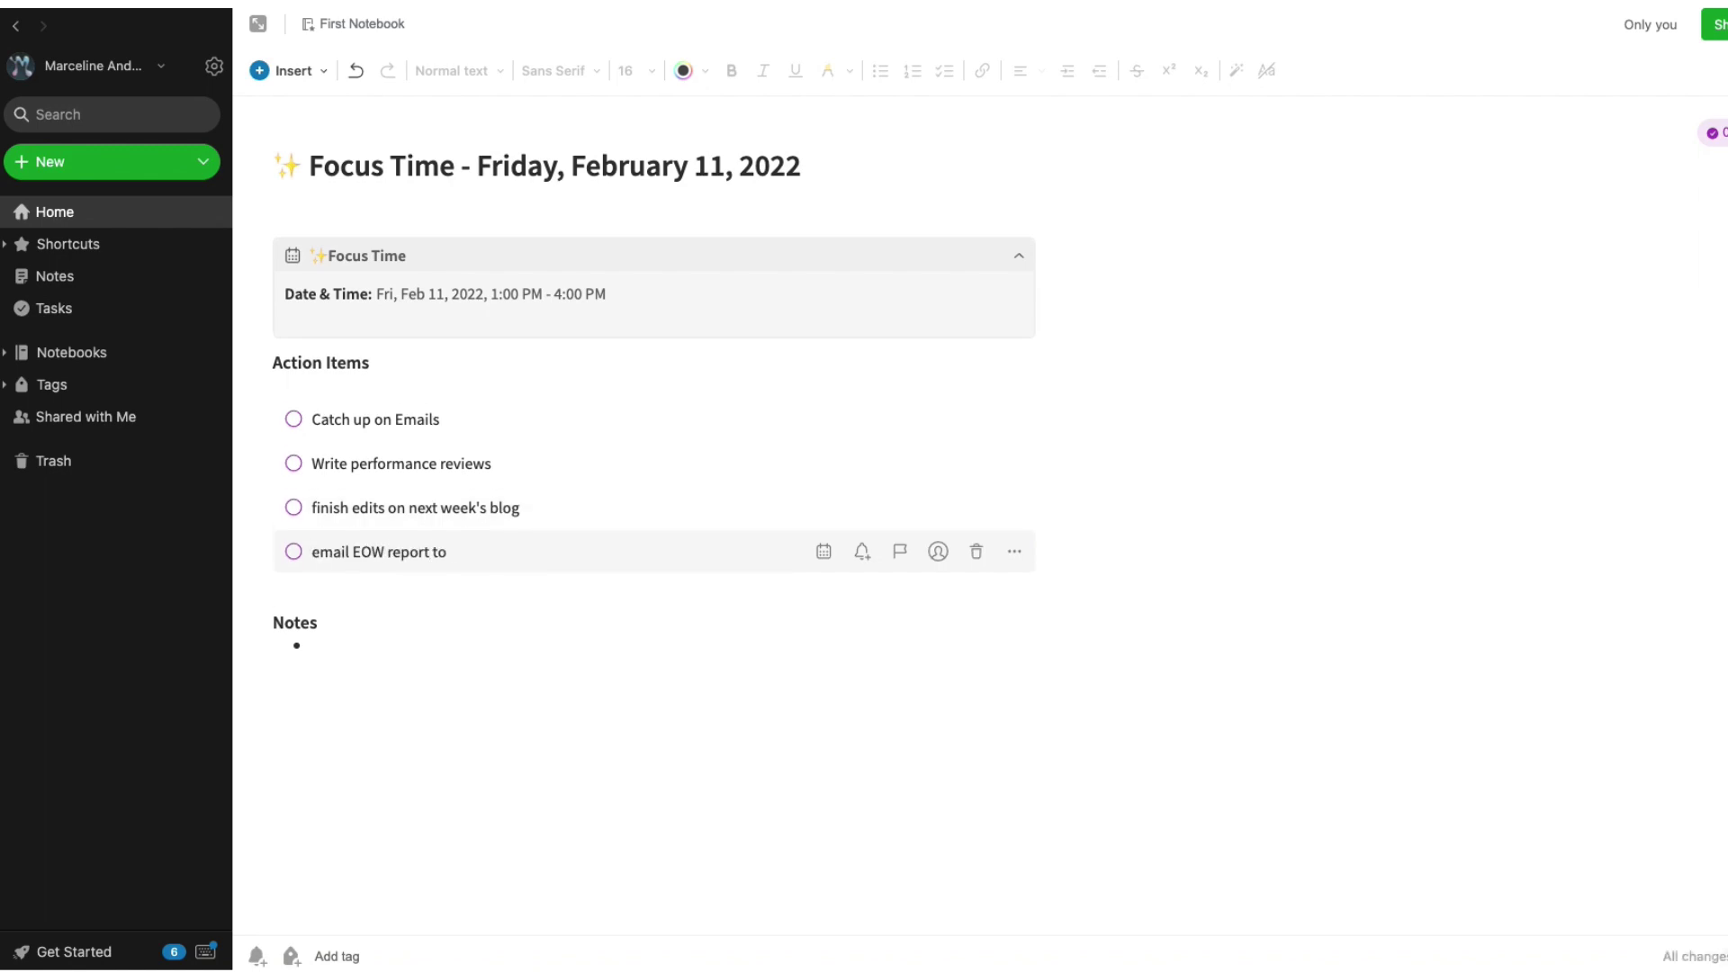
key(Return)
text(Review project priorities for )
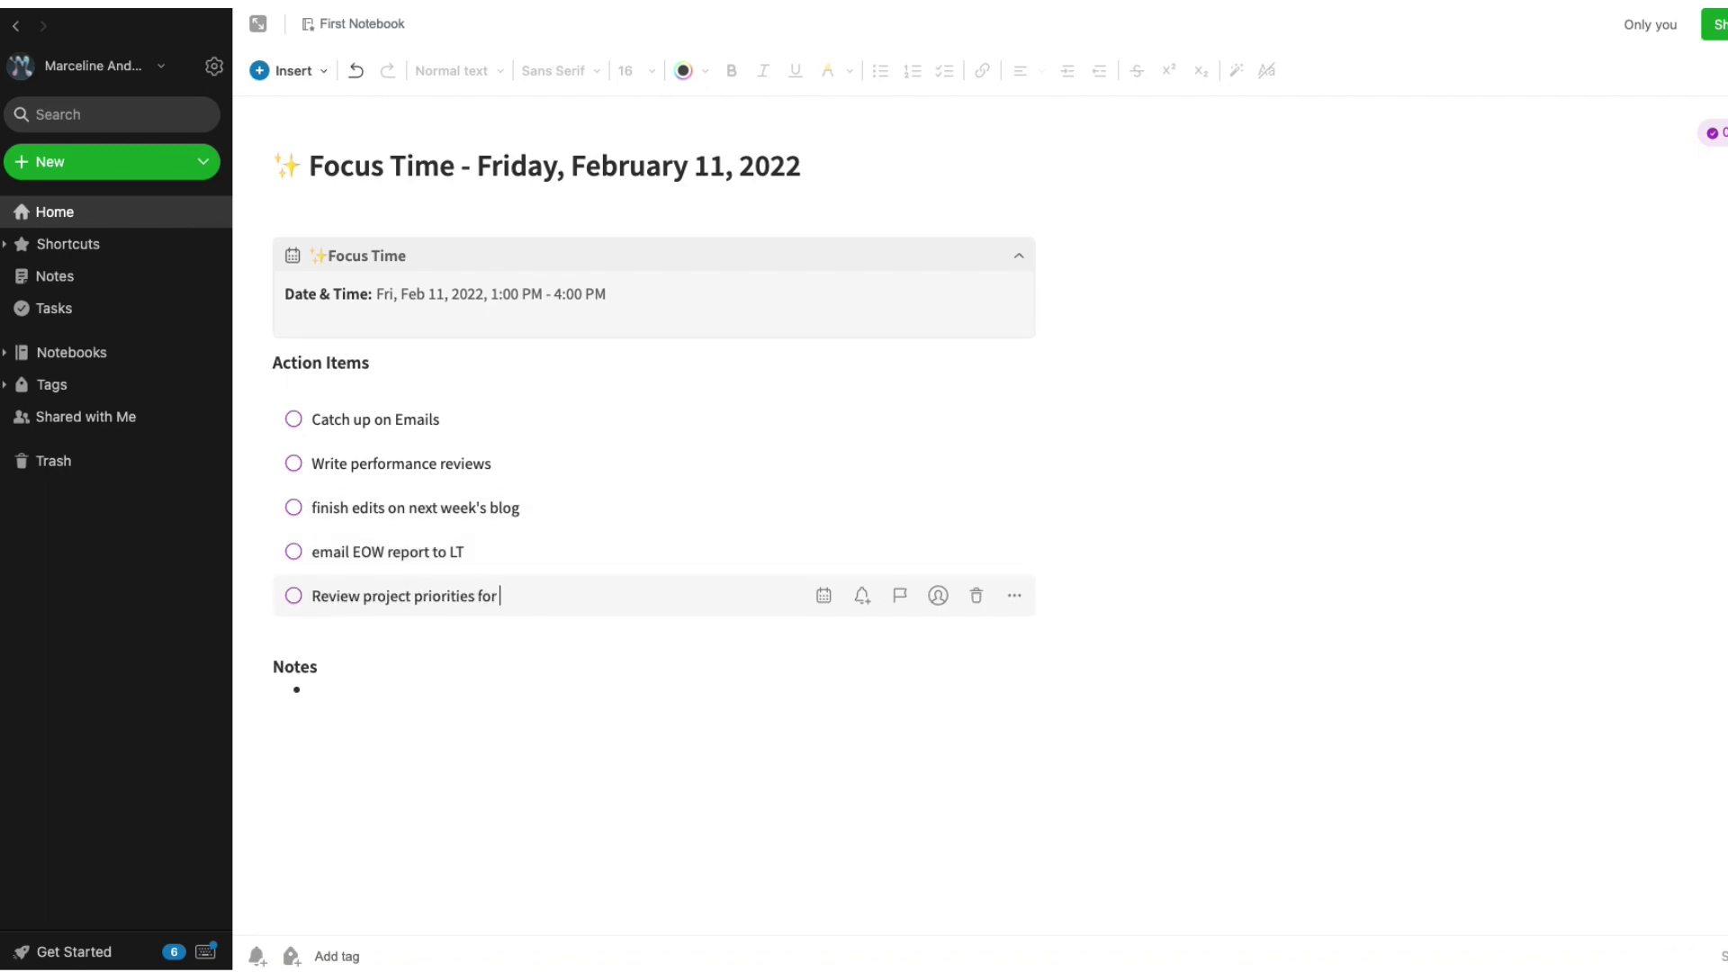
text(next week)
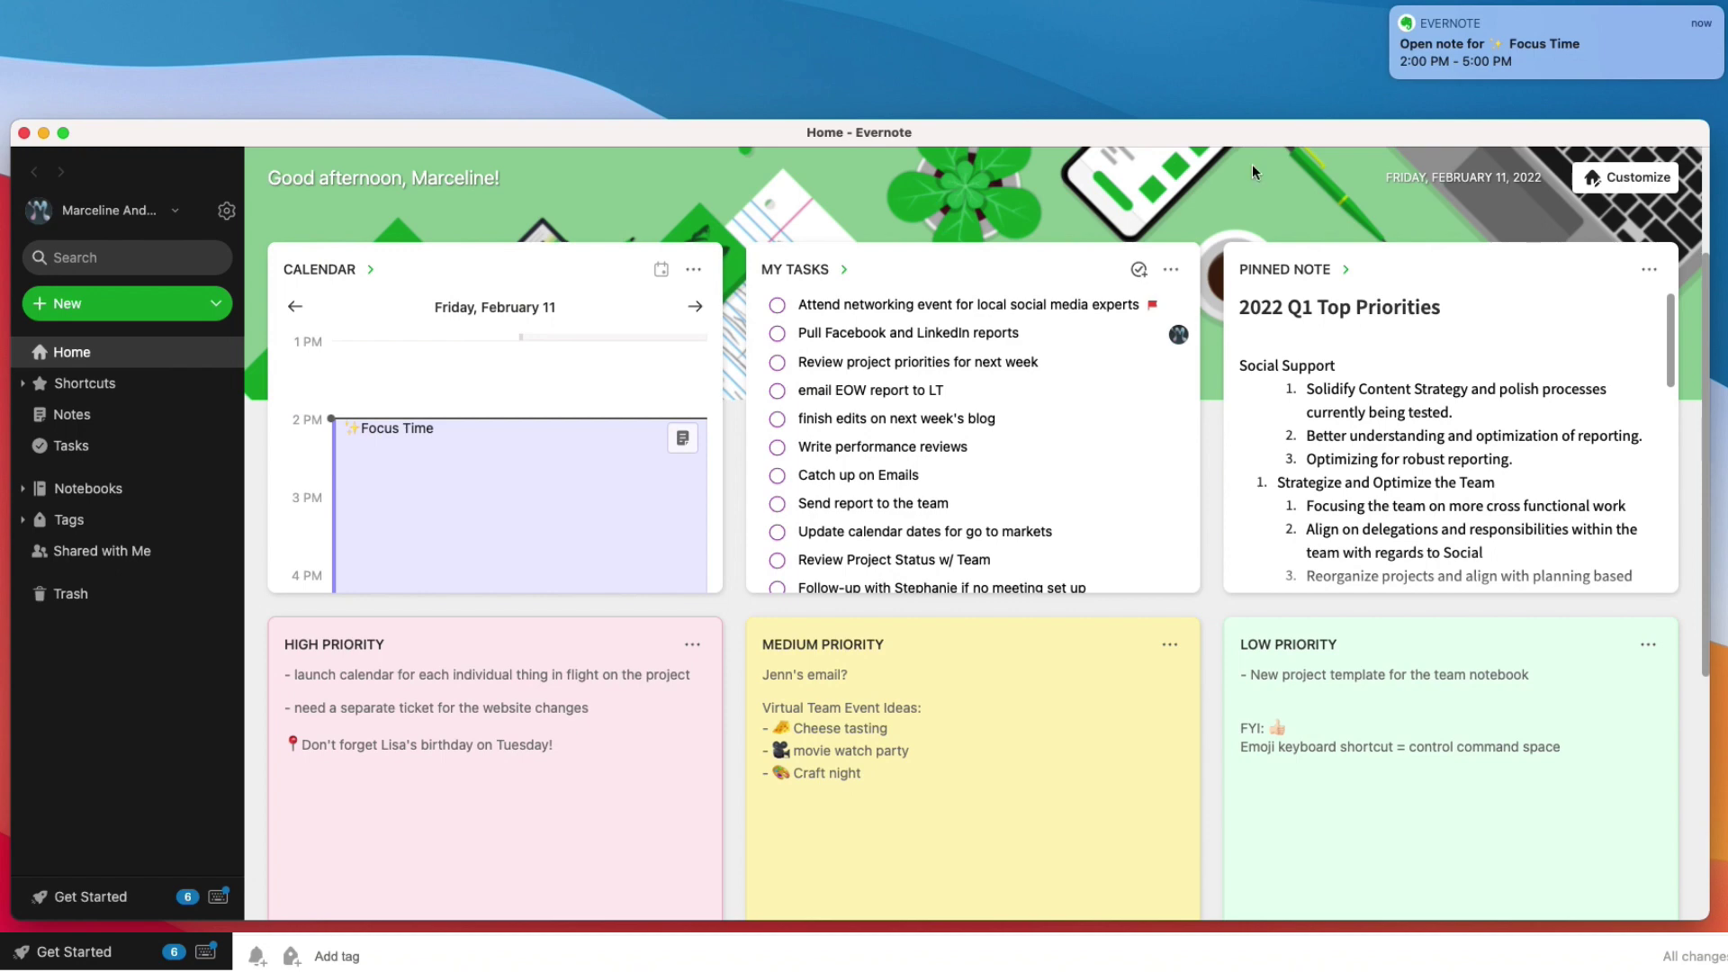
Step: Open the Focus Time note from its reminder notification in a separate window
mouse_move(1570, 72)
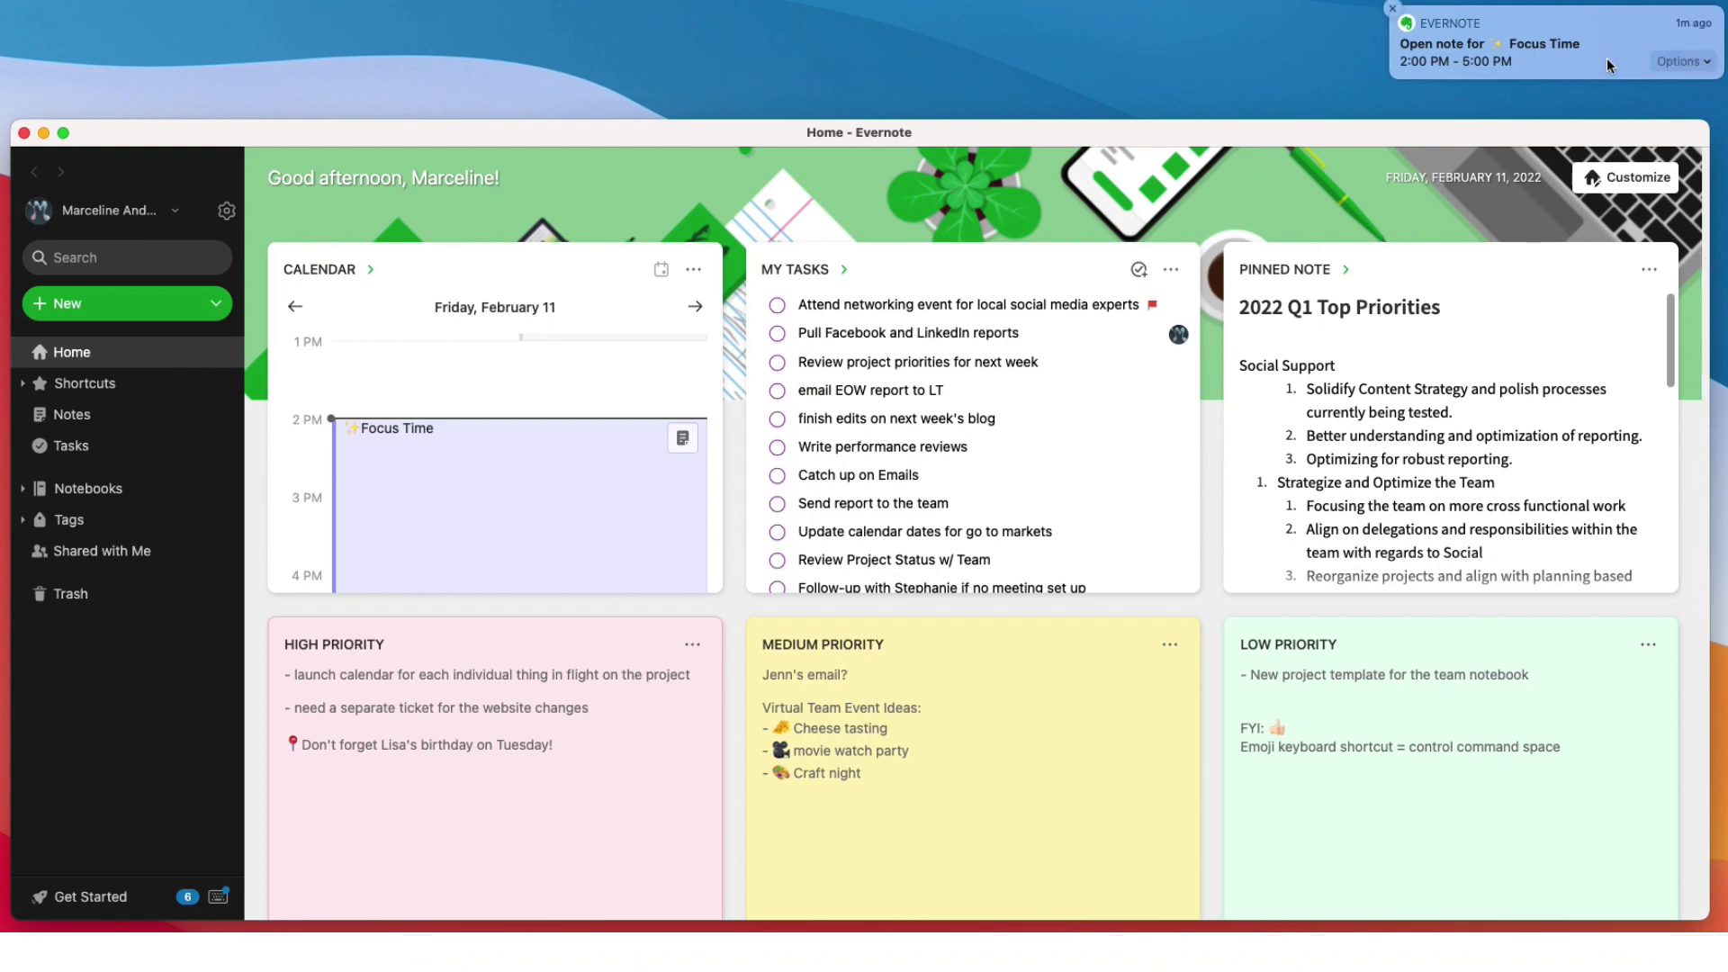
click(1607, 58)
drag(1053, 20, 1056, 36)
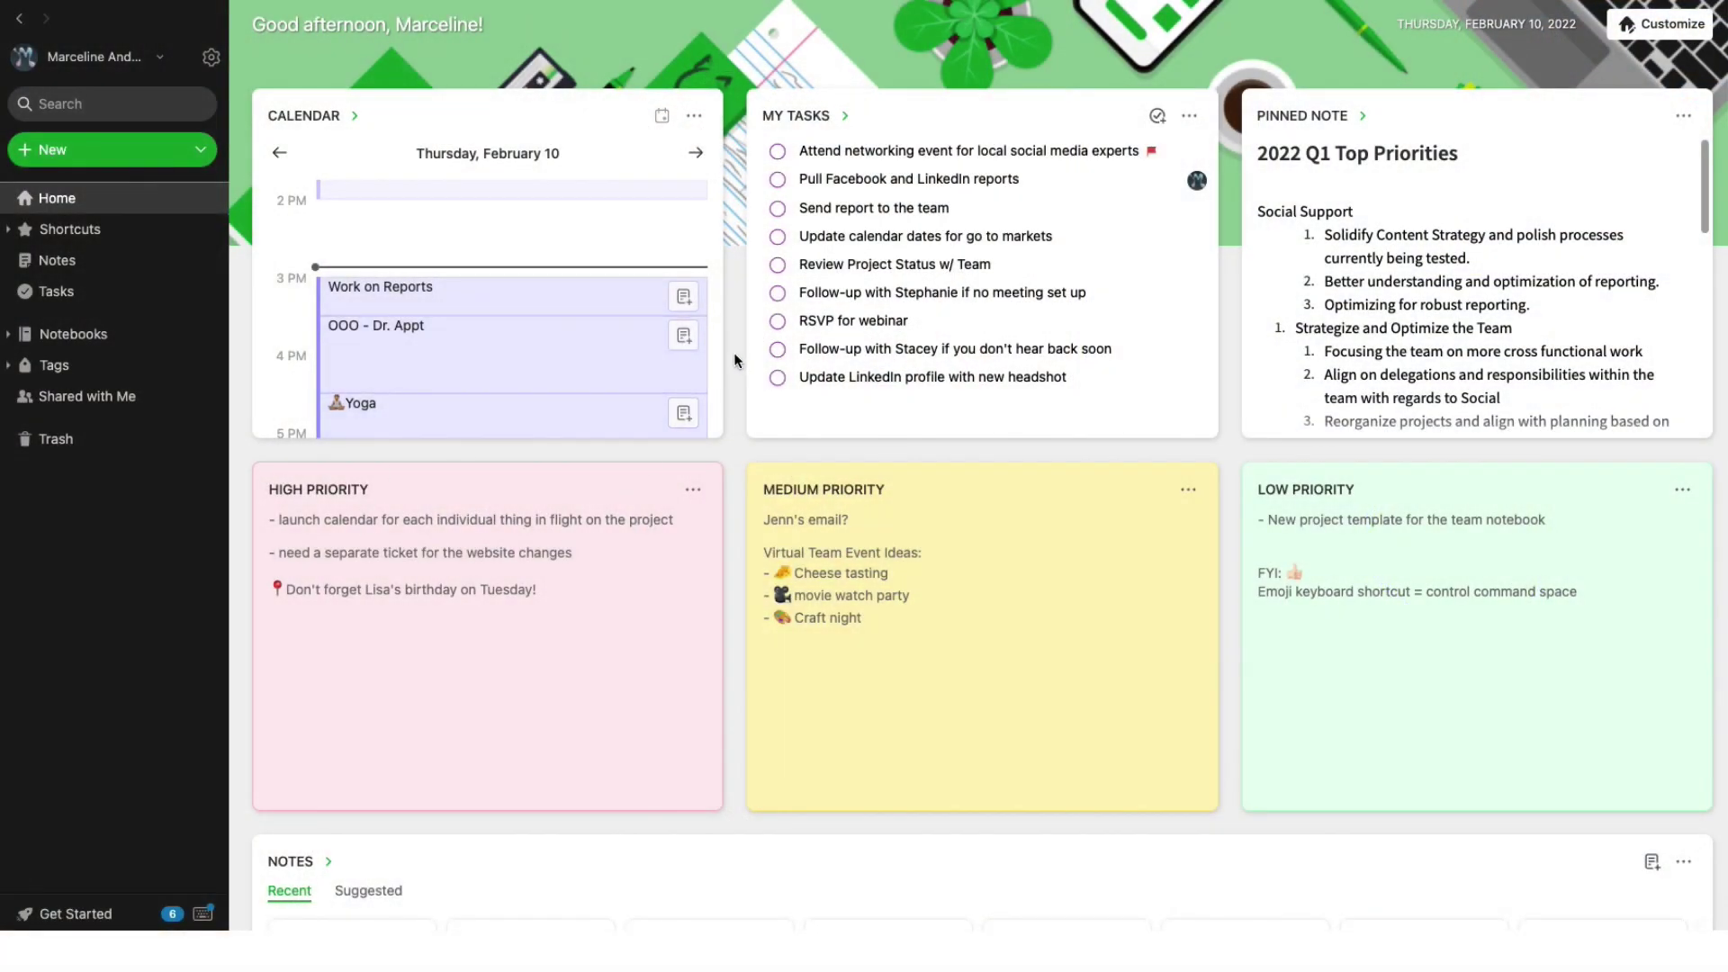
Step: Write the Dr. Appt note: action item 'Update pharmacy location' plus 'how much water should I drink each day?'
click(684, 348)
text(Update )
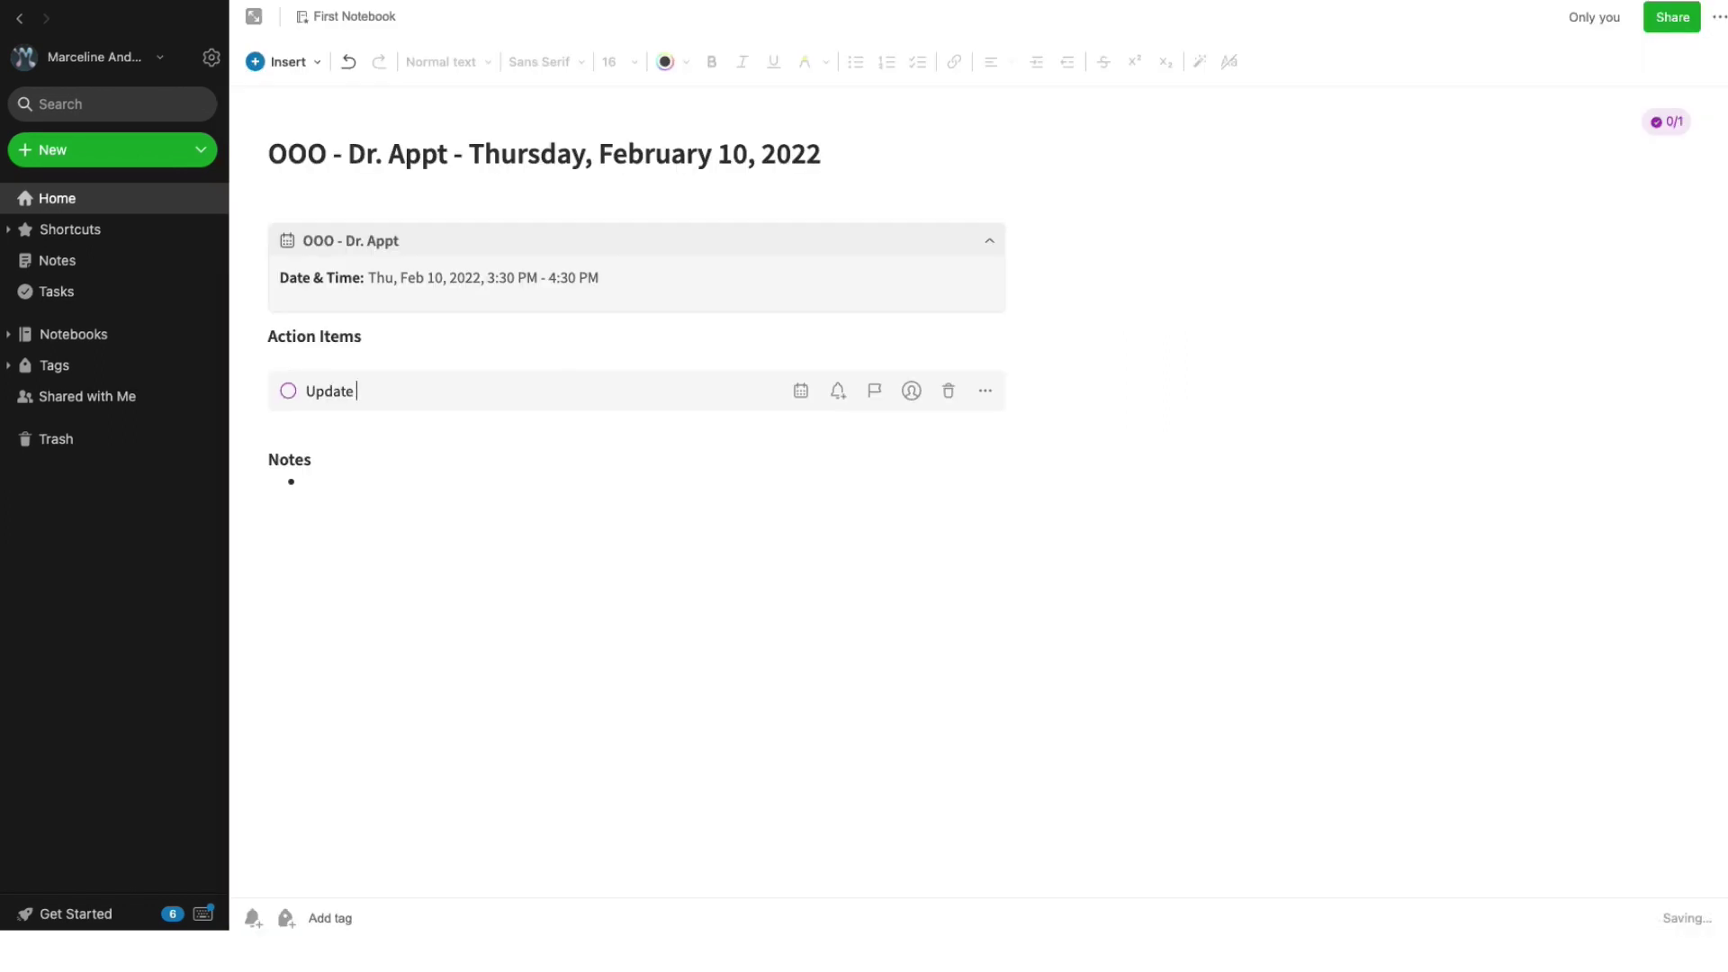
text(pharmacy location)
click(465, 474)
text(how )
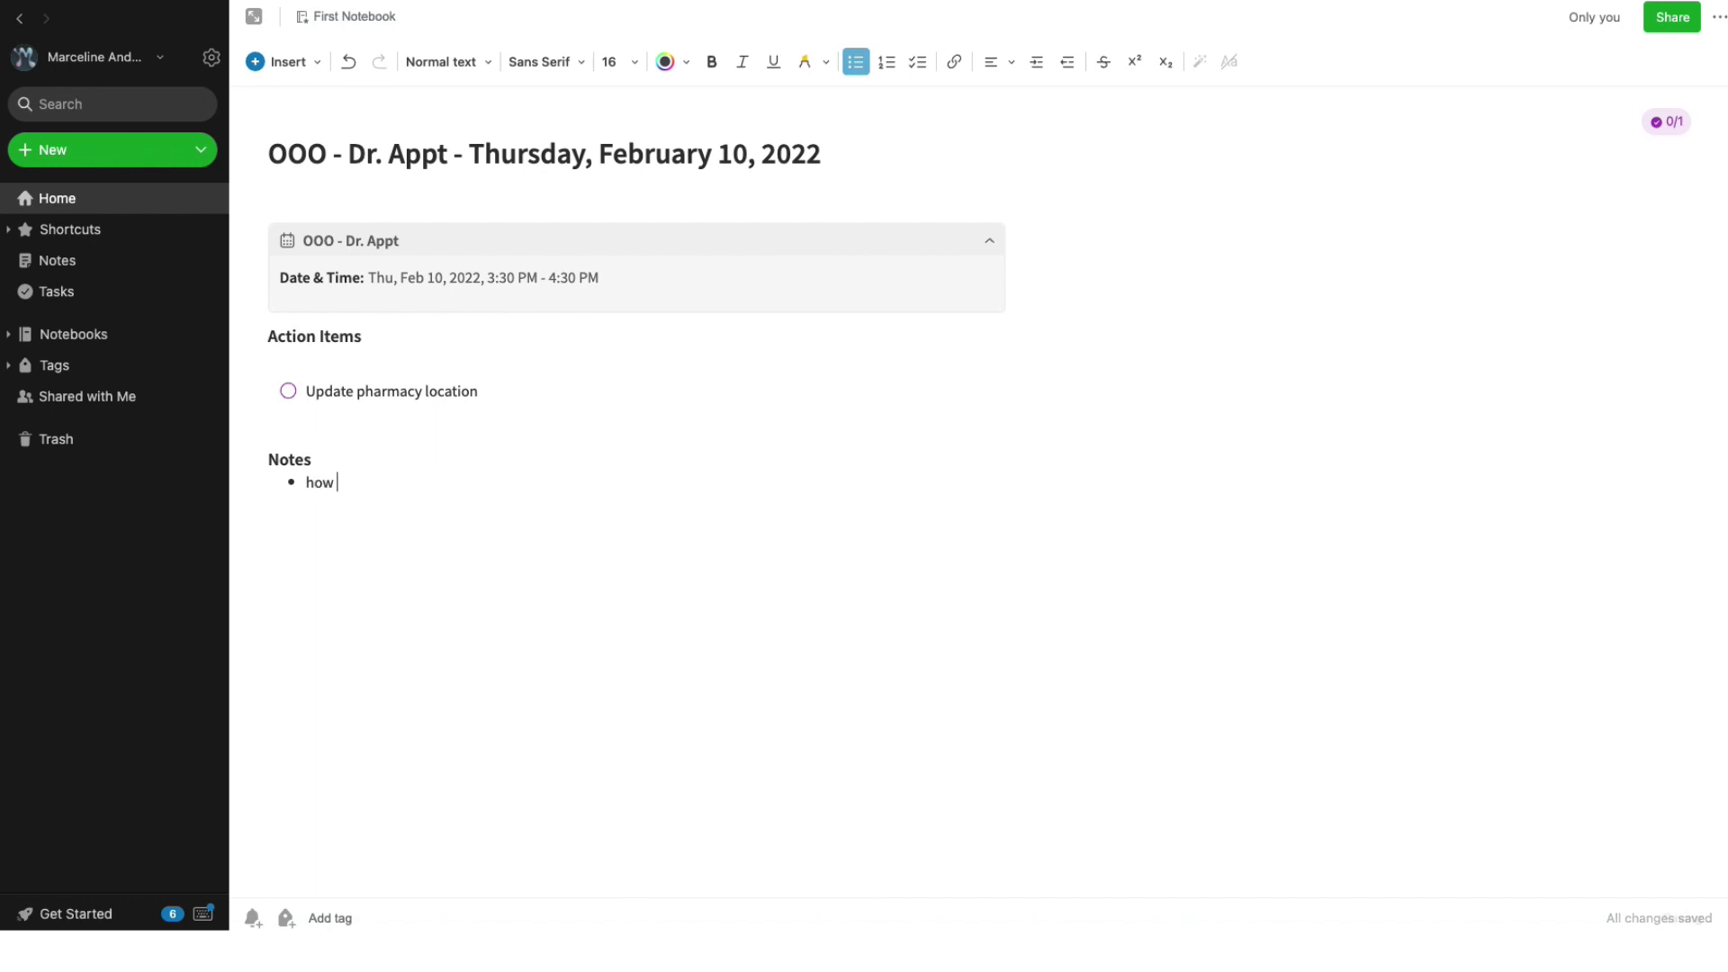
text(much water should)
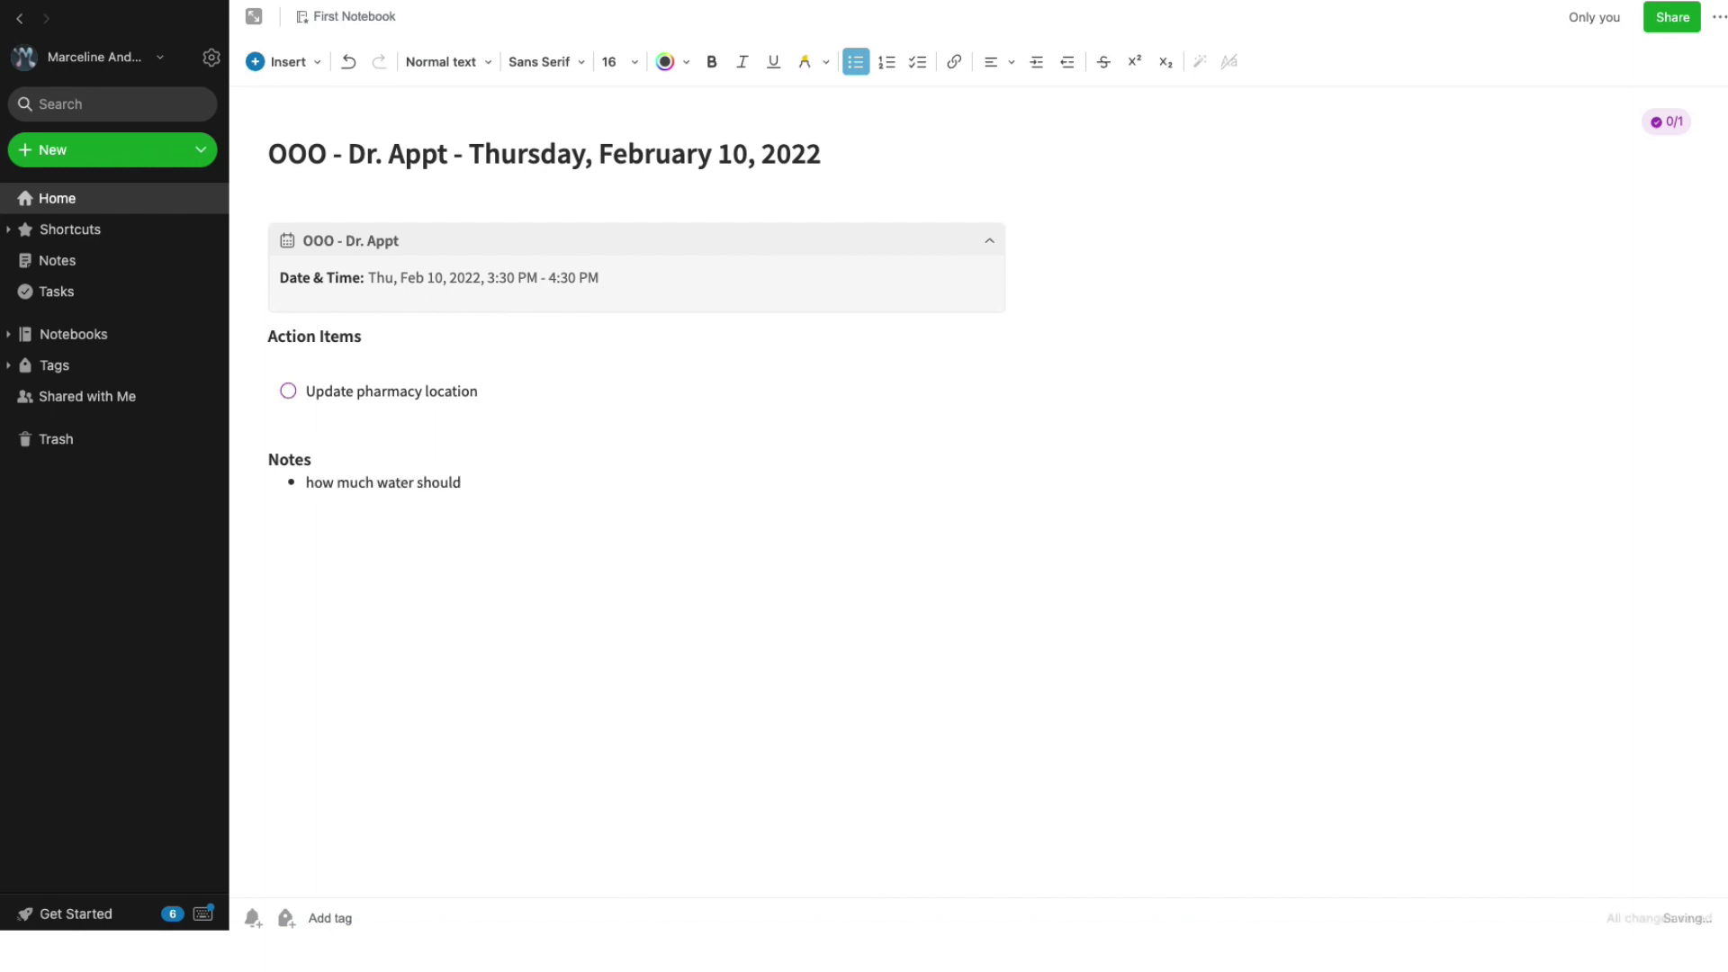
text( I drink each day?)
click(71, 207)
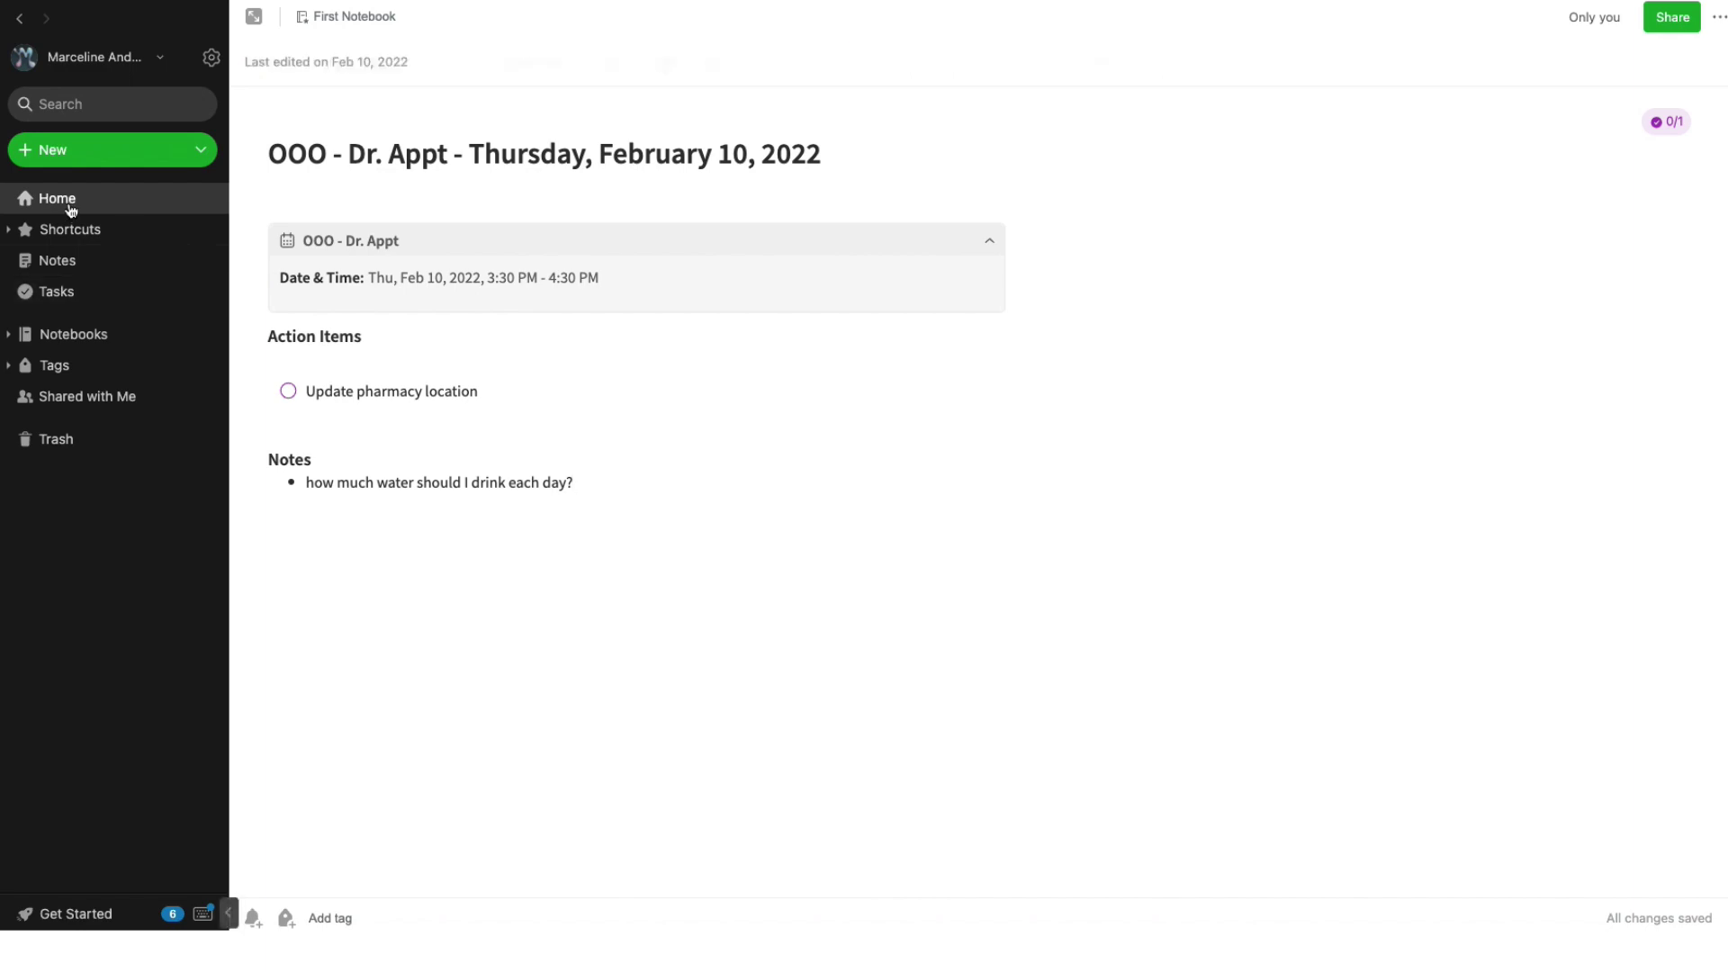
Step: Link the Current Medications note, found by searching 'medi', to the Dr. Appt event and view its linked notes
click(637, 346)
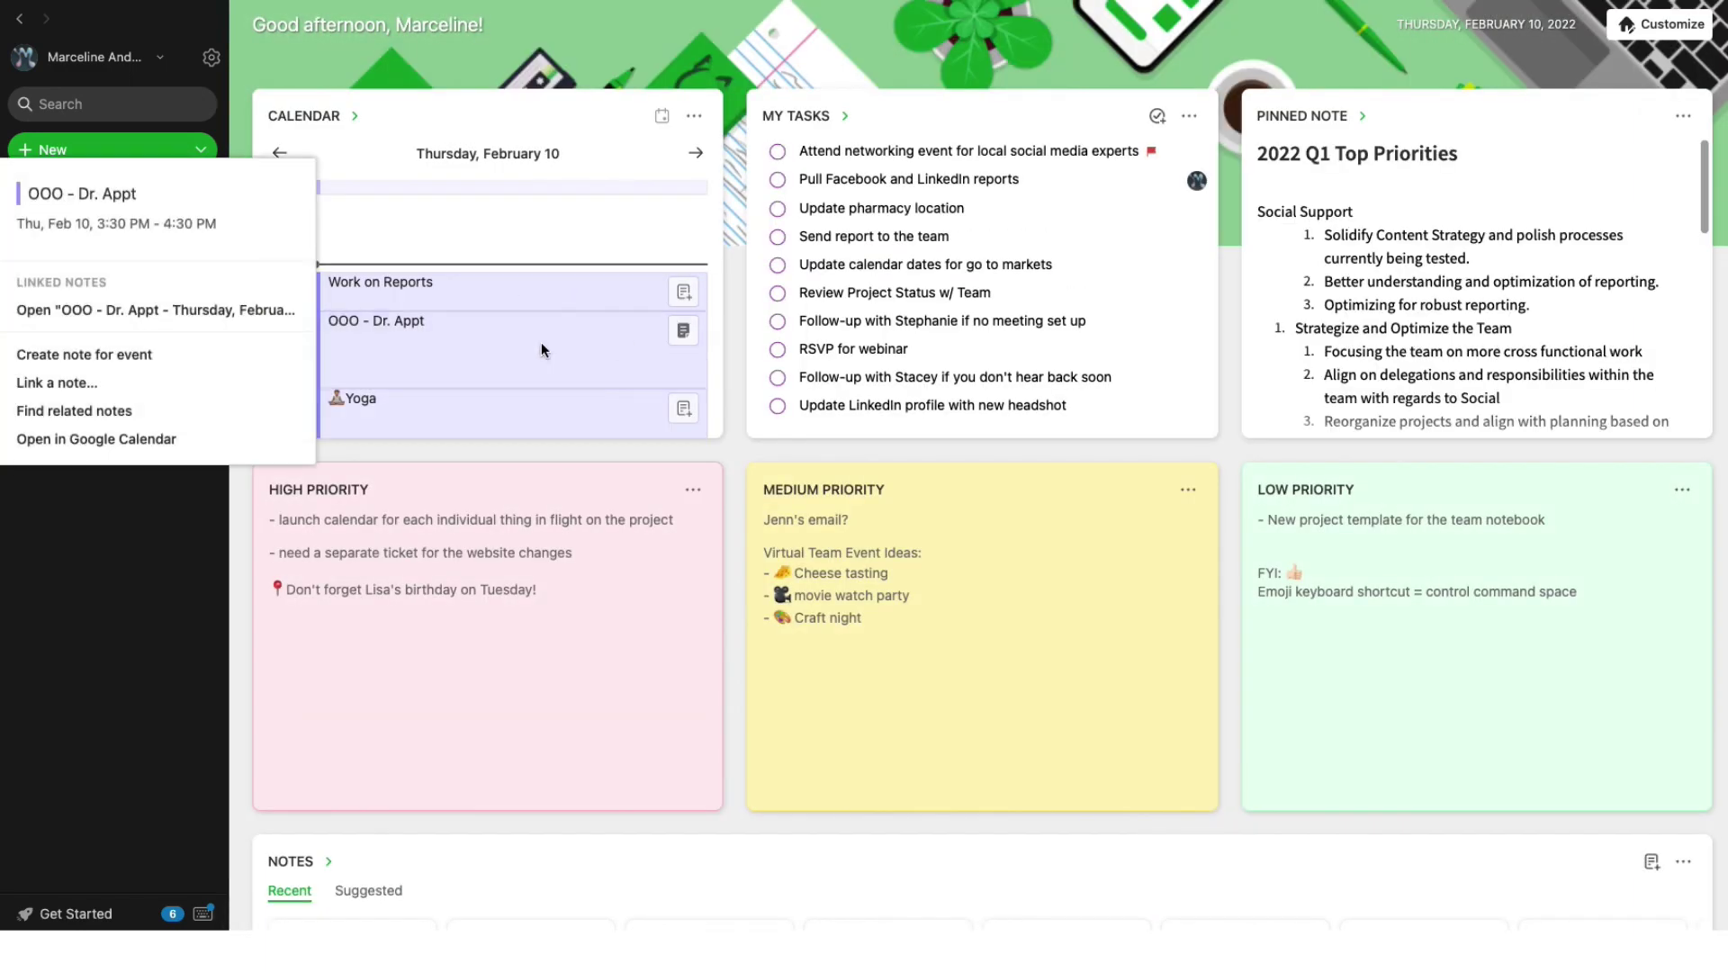
click(108, 379)
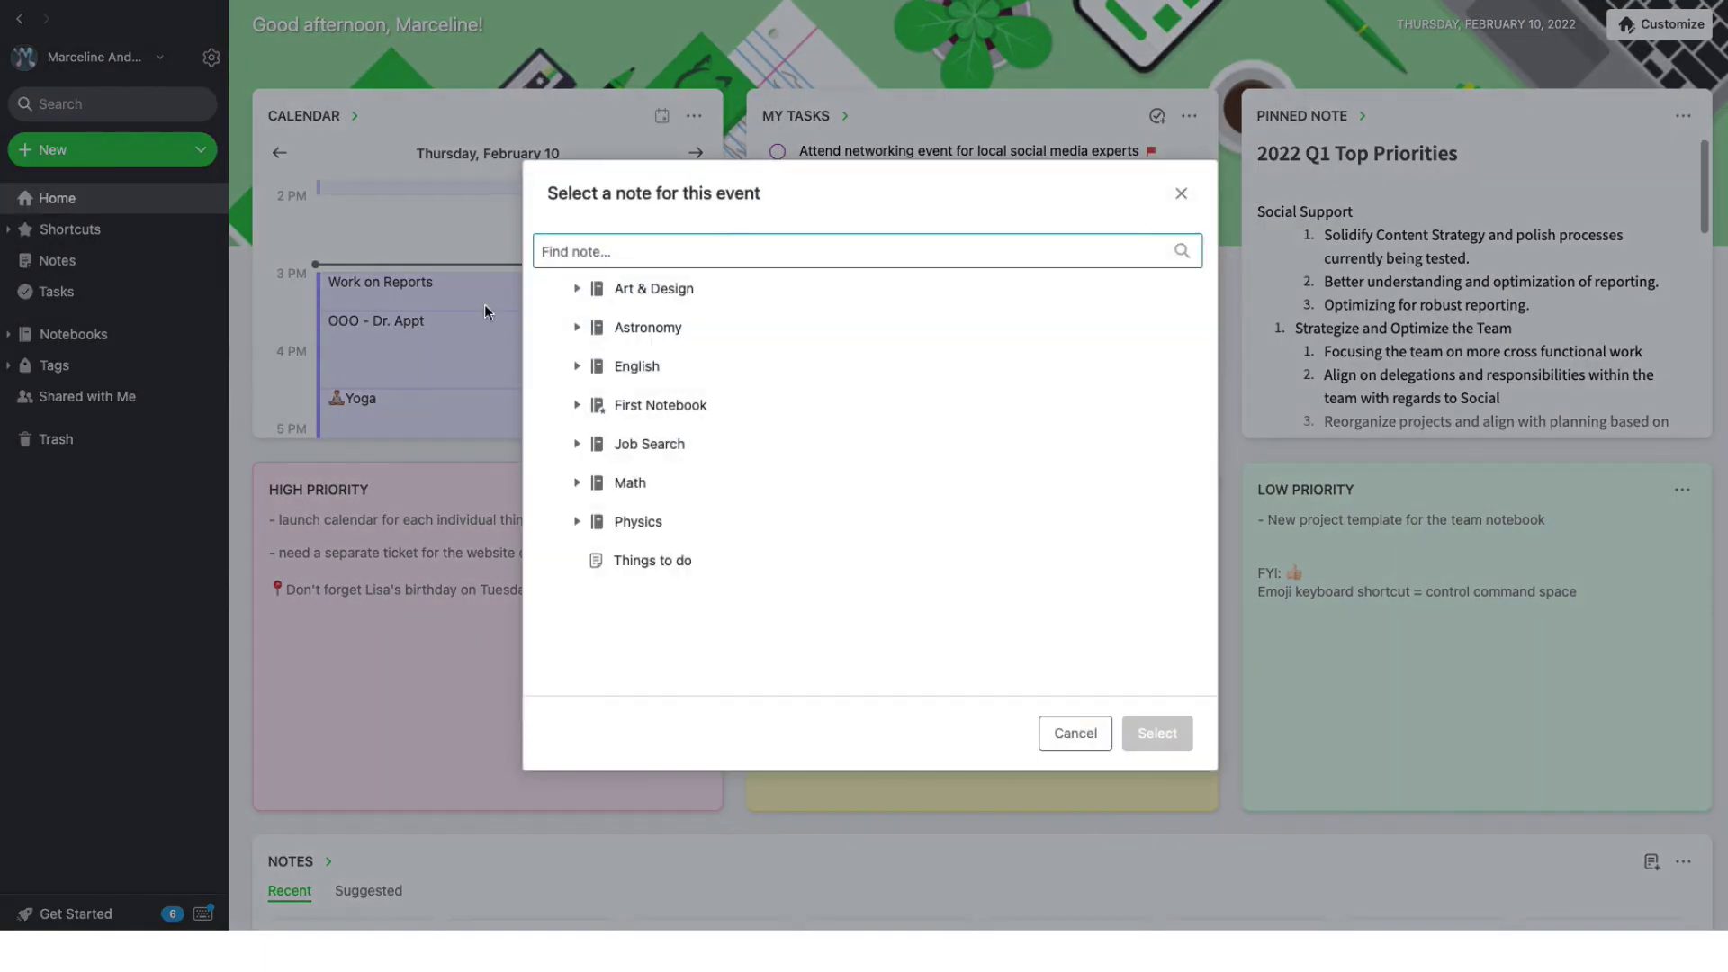
text(medi)
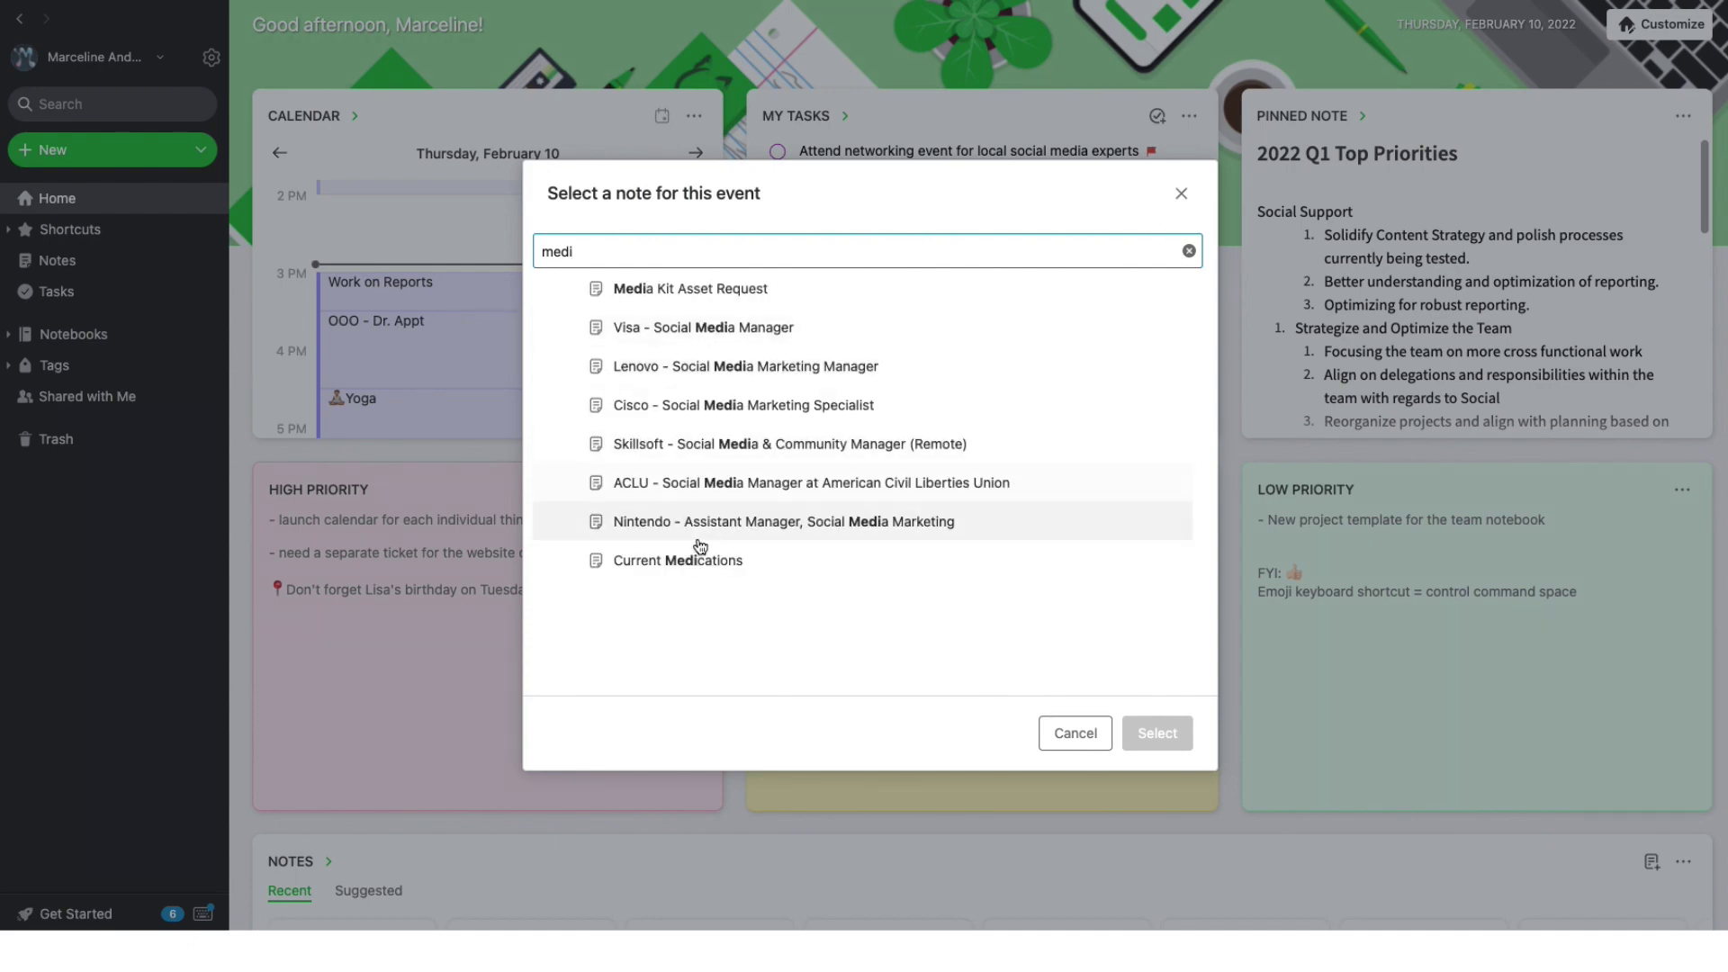
click(690, 560)
click(1156, 733)
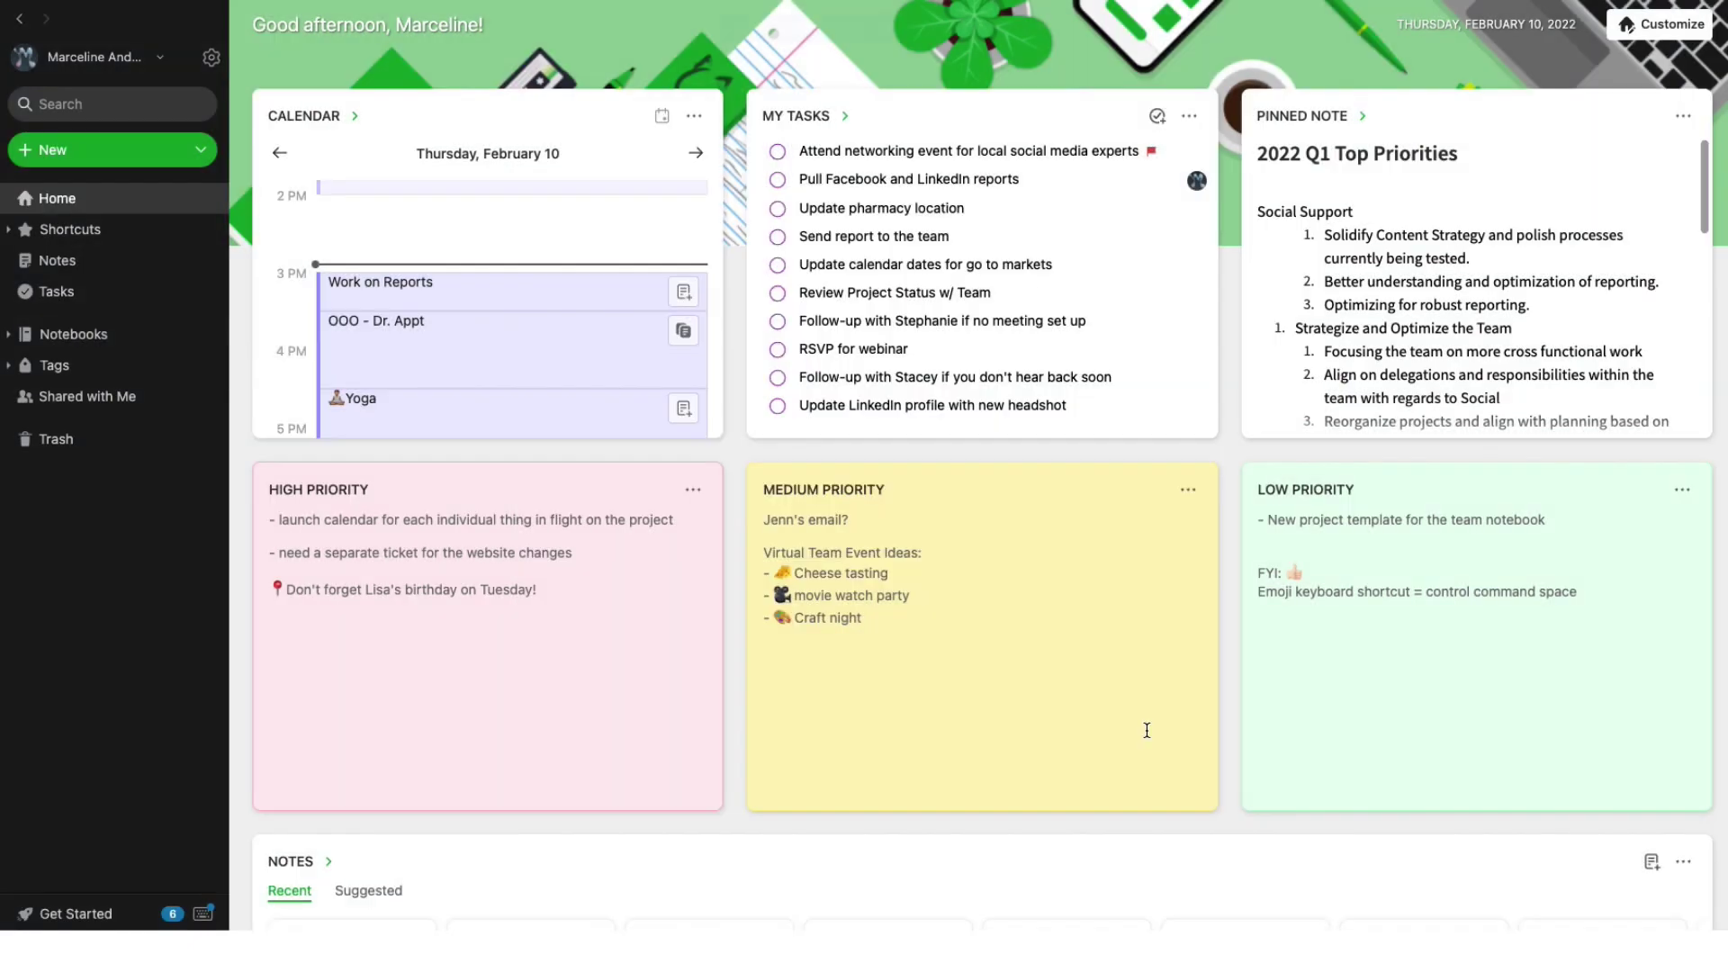
click(683, 333)
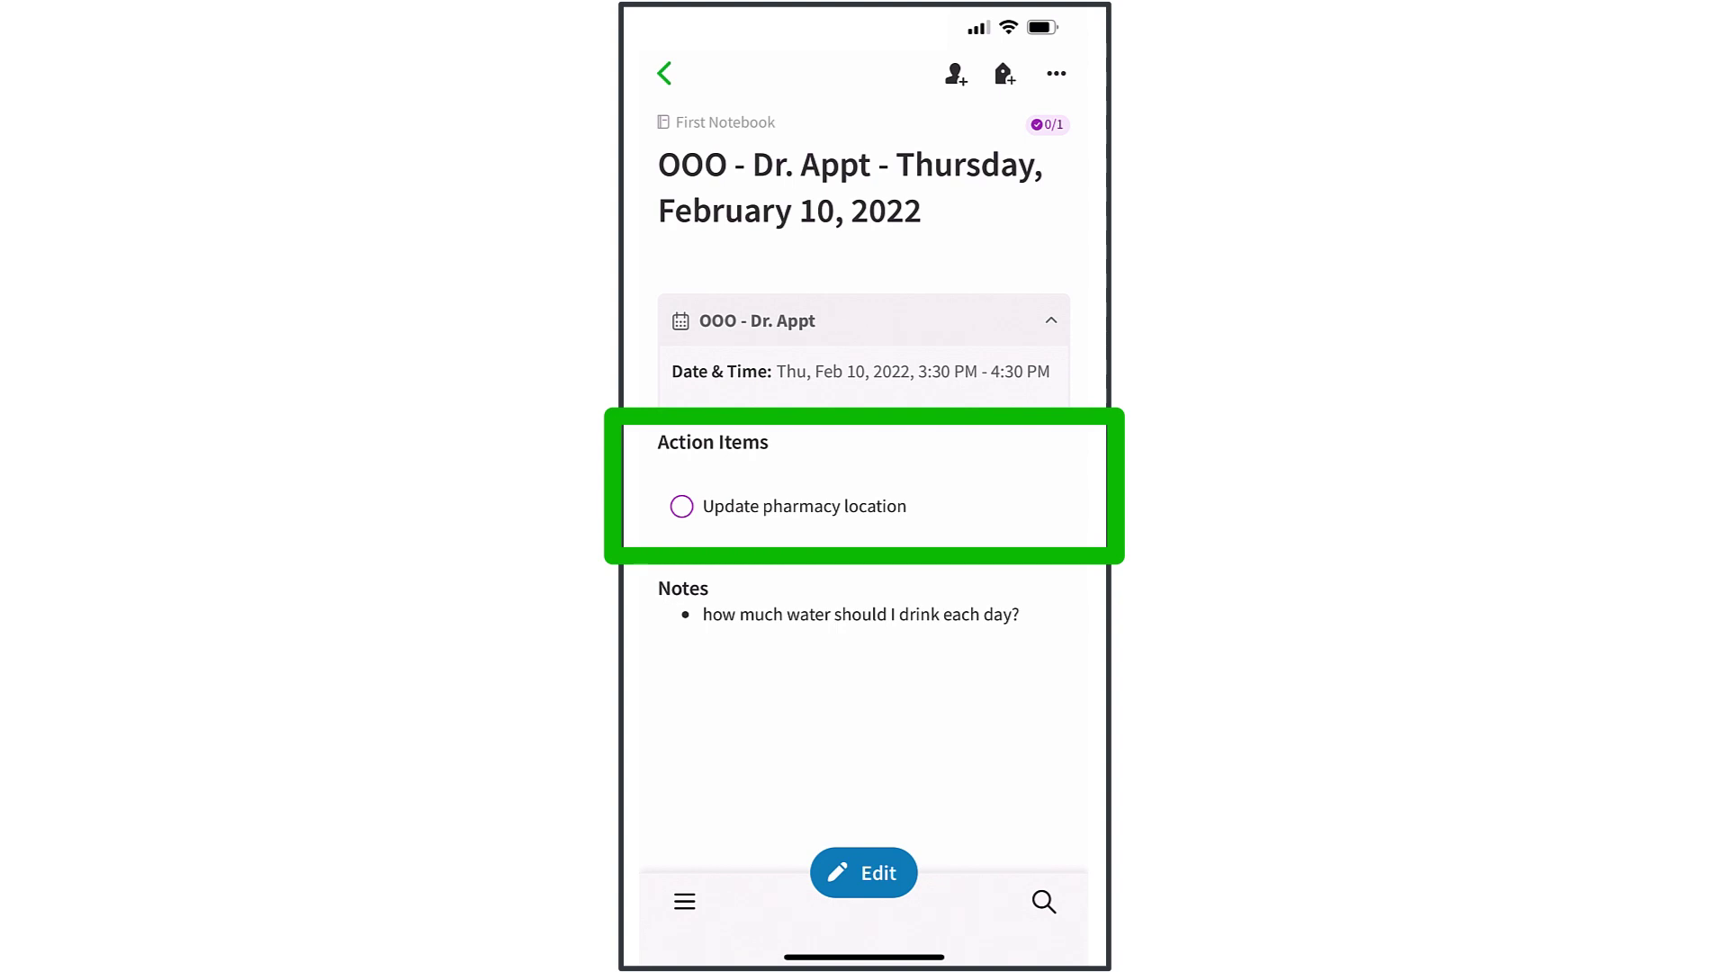
Step: Check off the Update pharmacy location action item
click(681, 506)
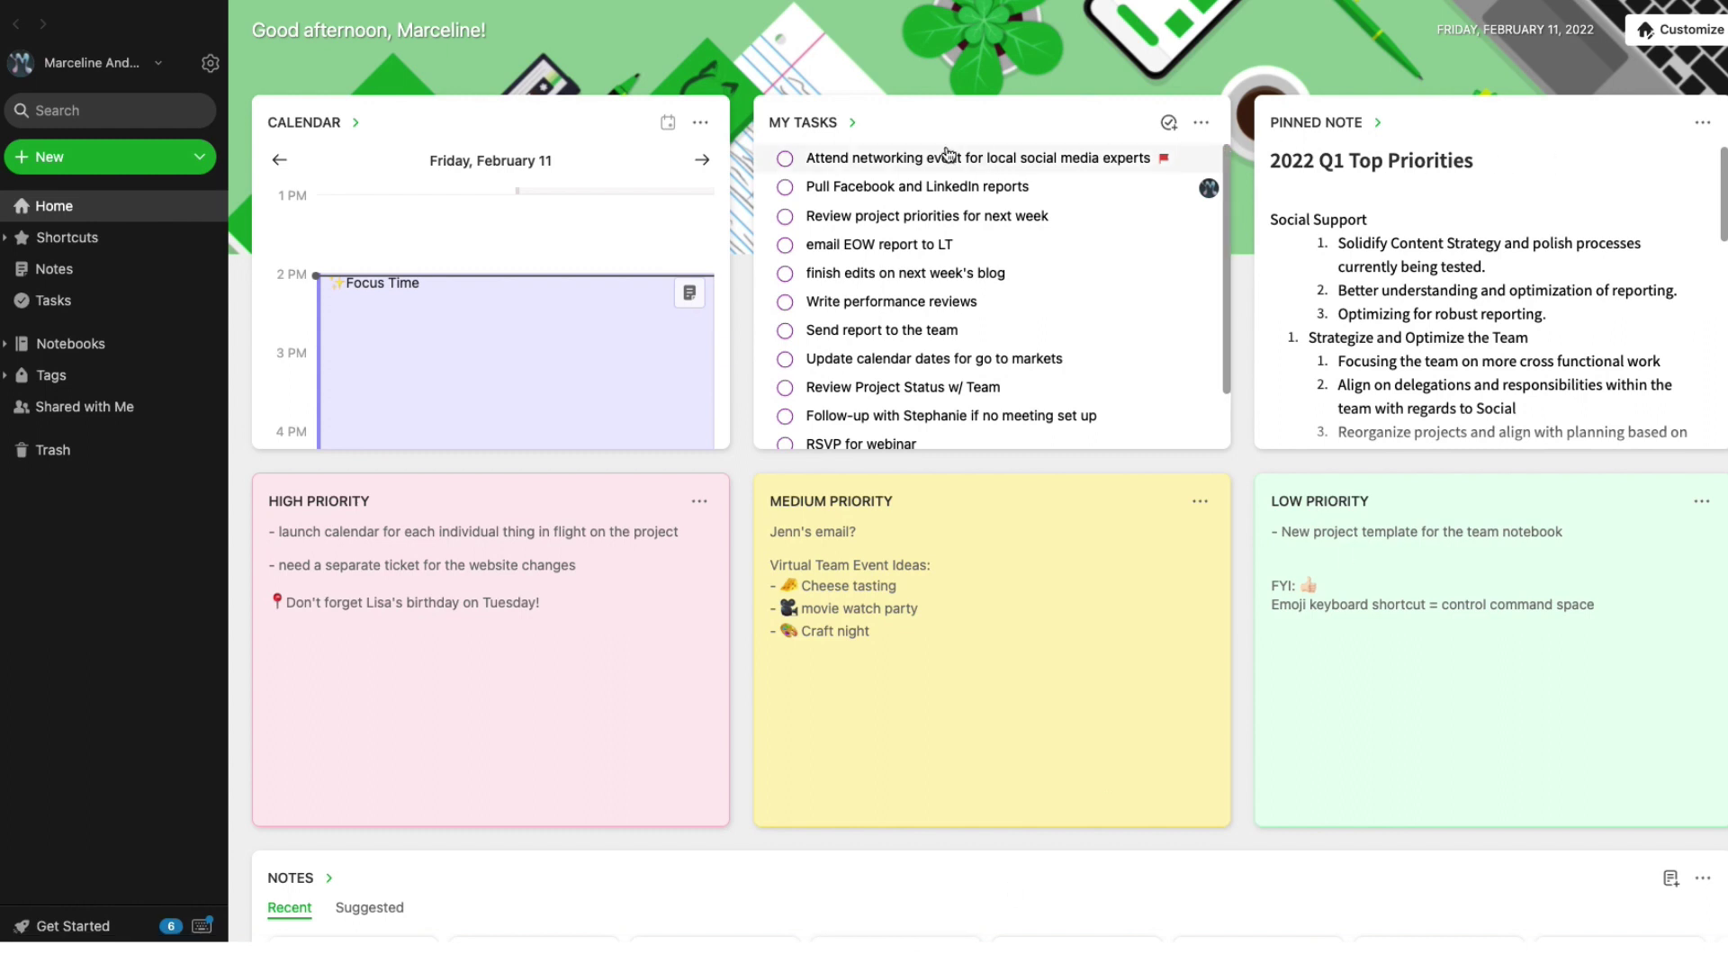
Step: Open Calendar settings from the calendar widget's ... menu
click(699, 123)
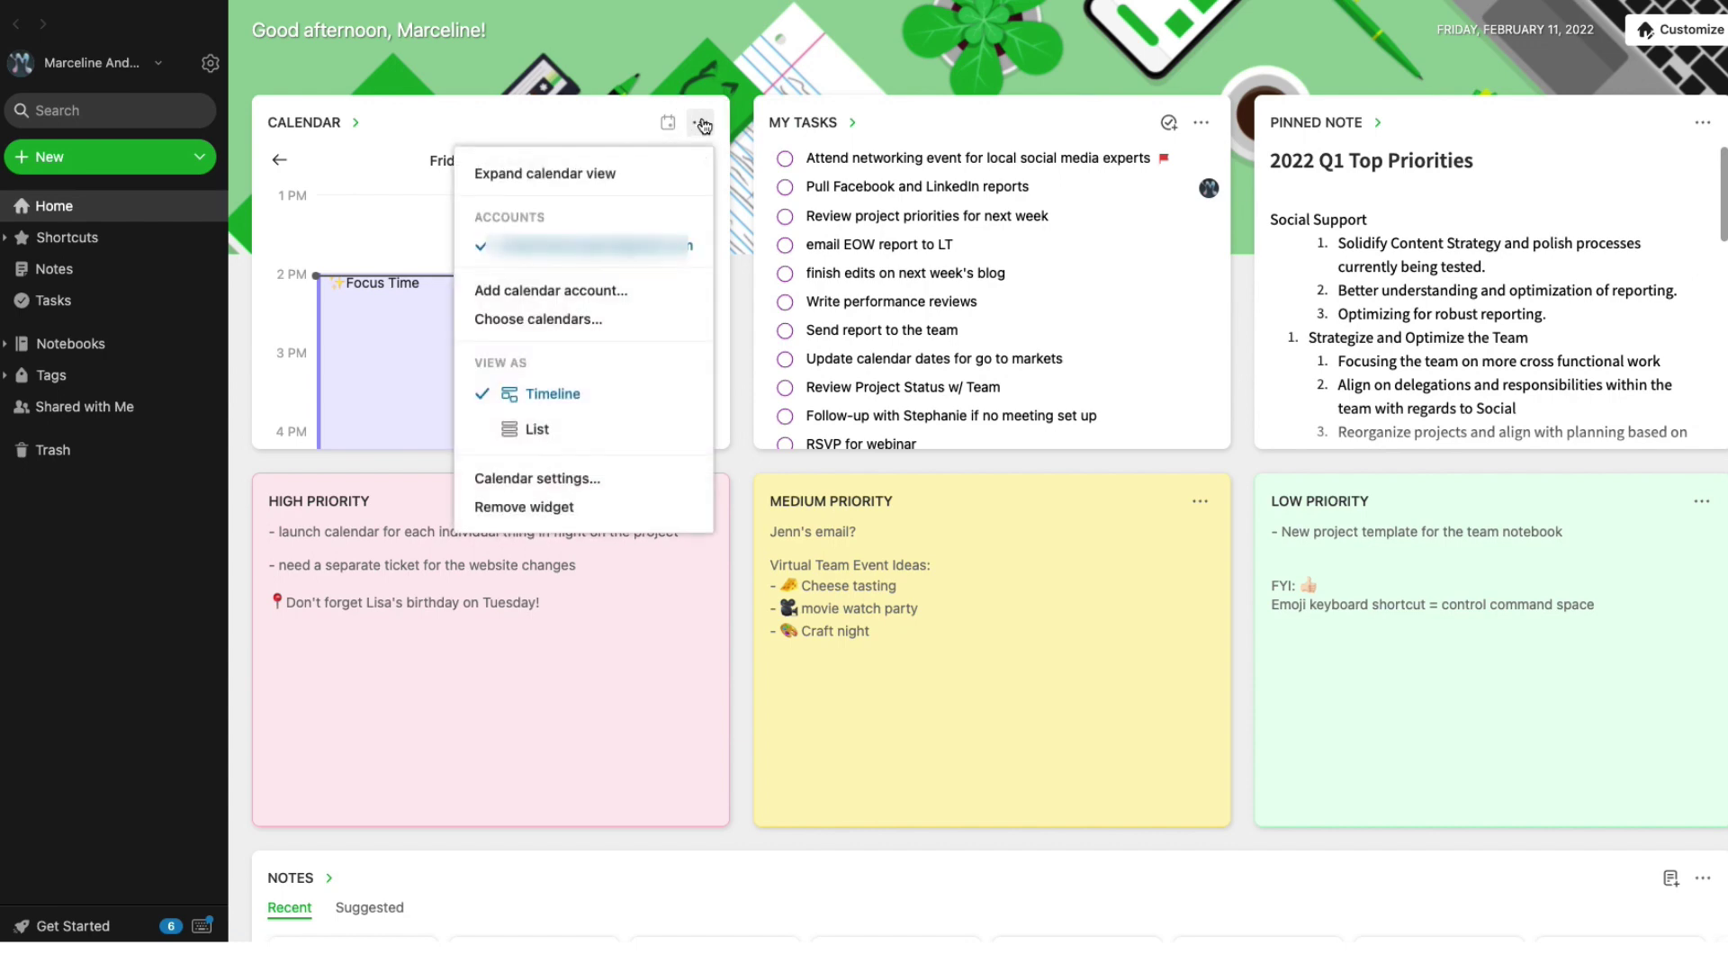
click(567, 478)
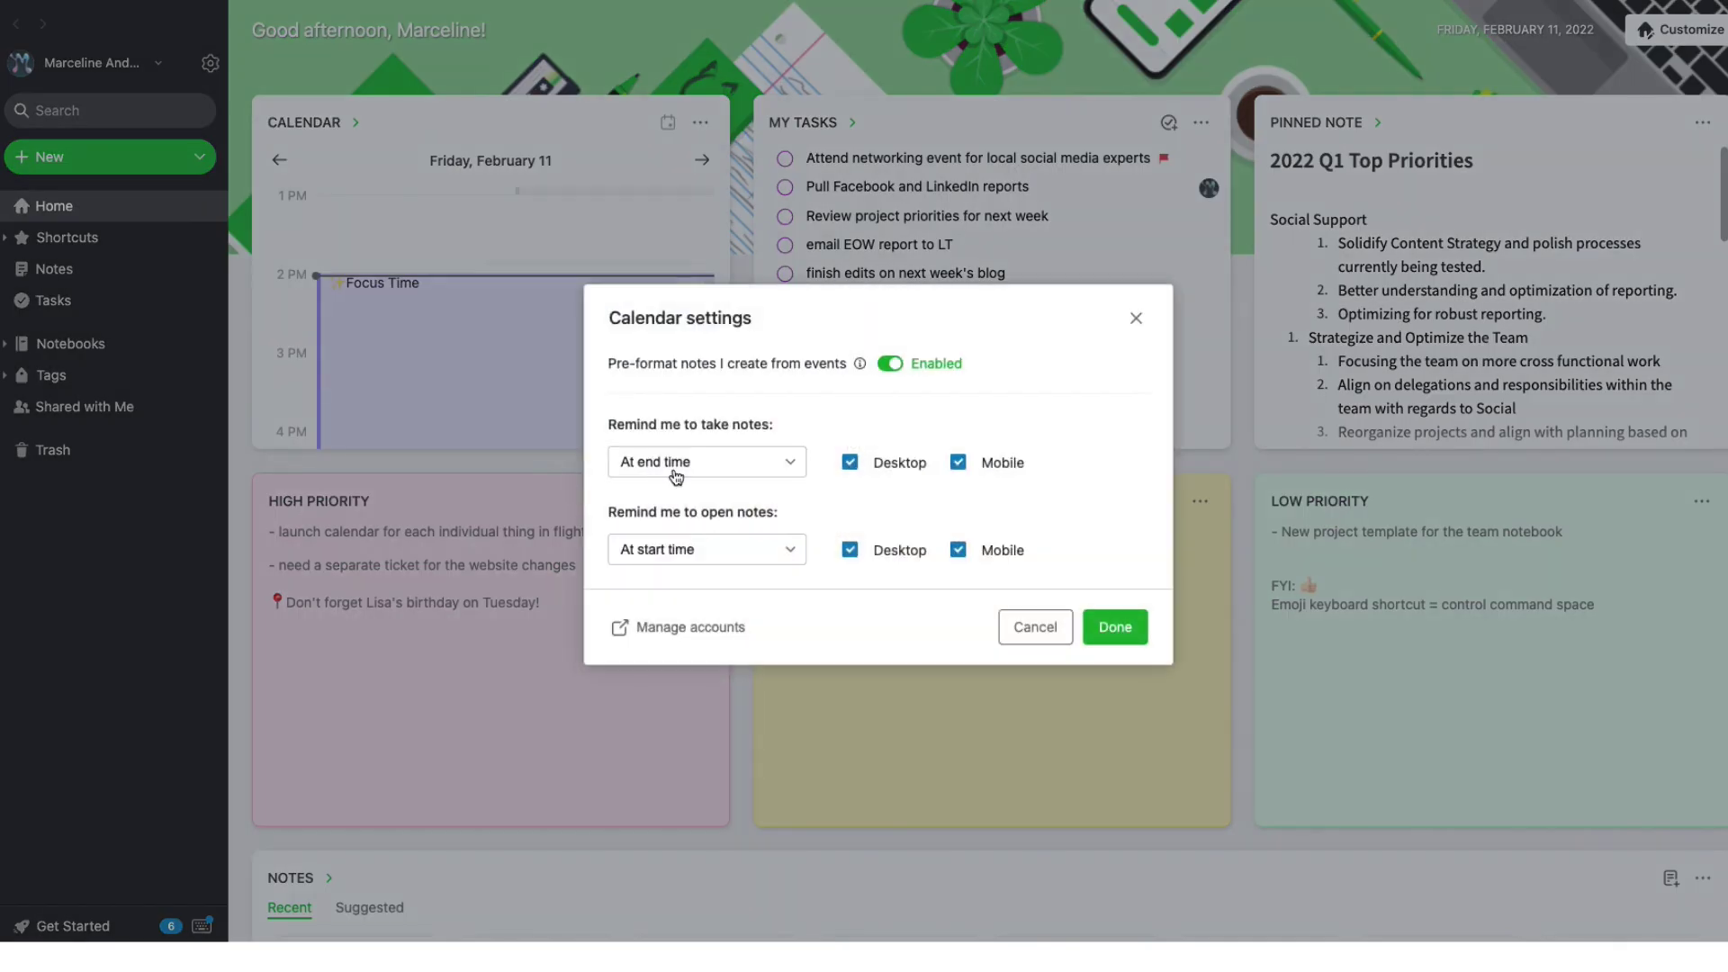